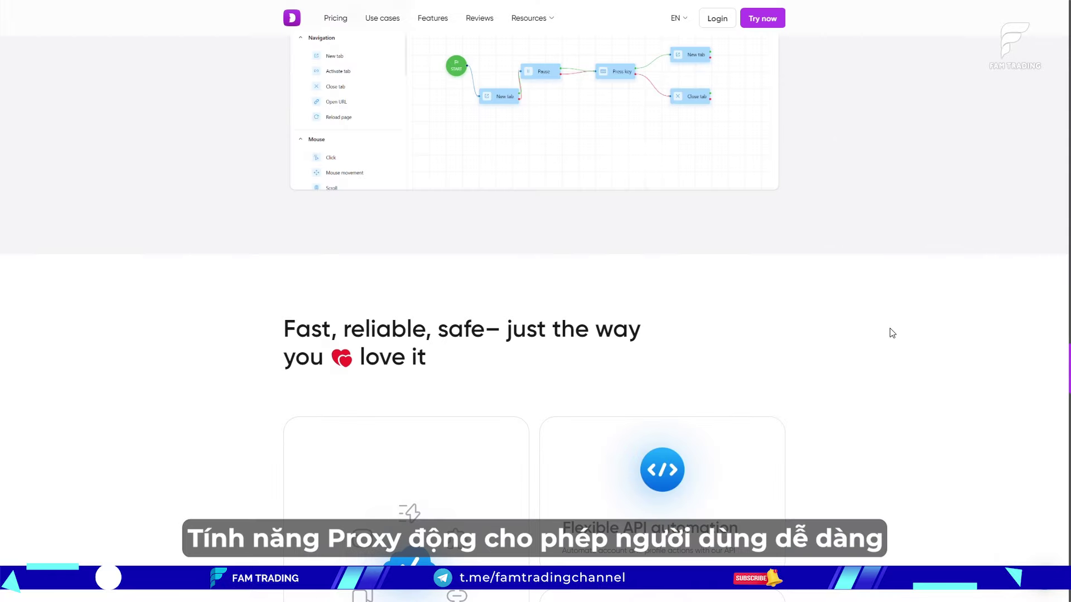
Look through the Dolphin{anty} homepage from the automation features past the reviews, FAQ and blog to the footer
scroll(890, 334, "down", 3)
scroll(891, 338, "down", 2)
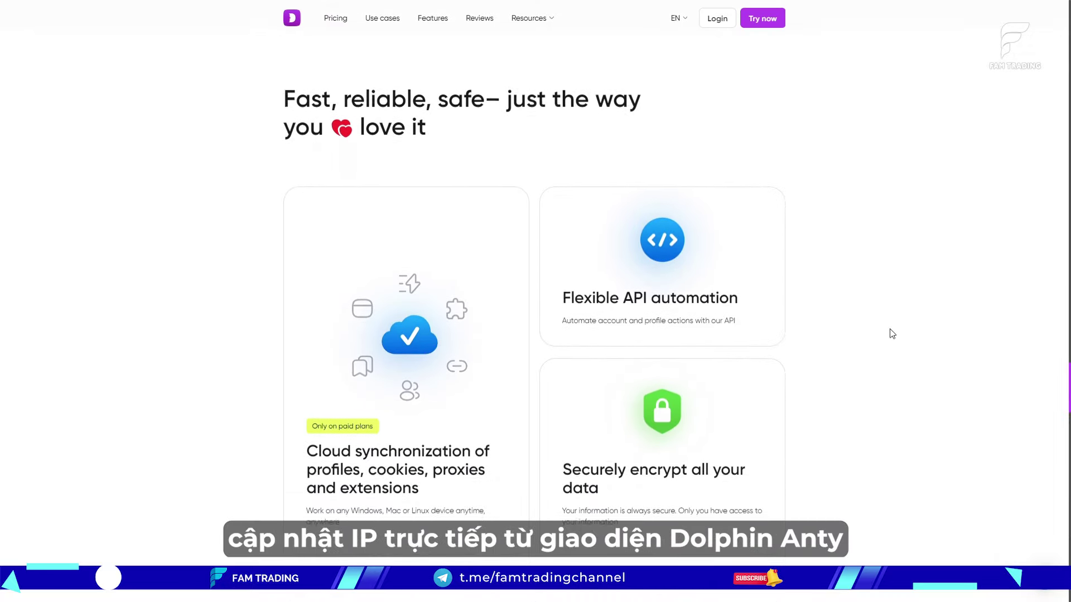
scroll(890, 331, "down", 2)
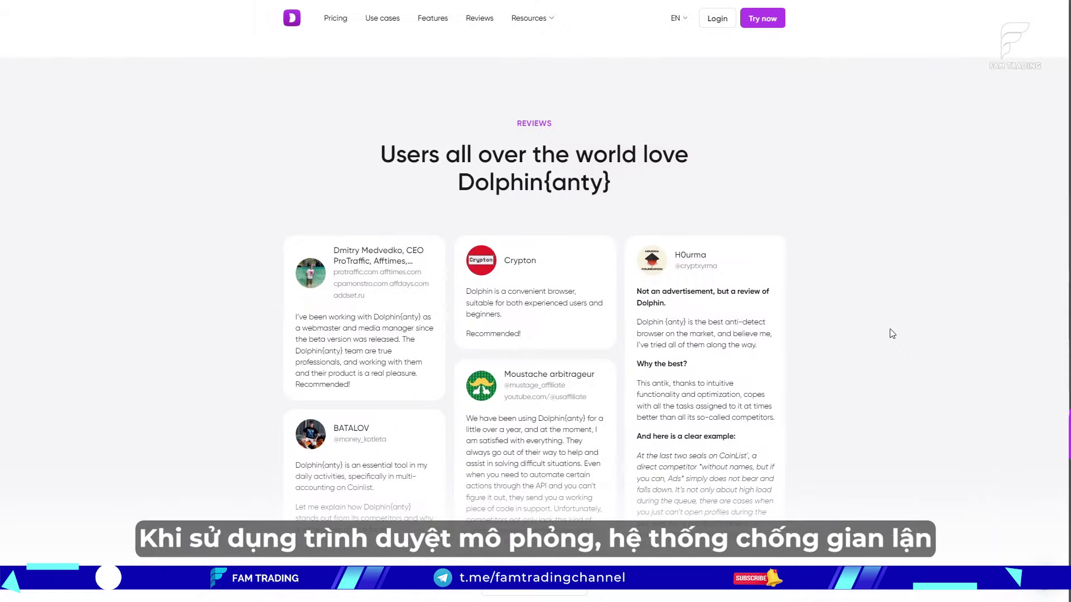
scroll(890, 334, "down", 3)
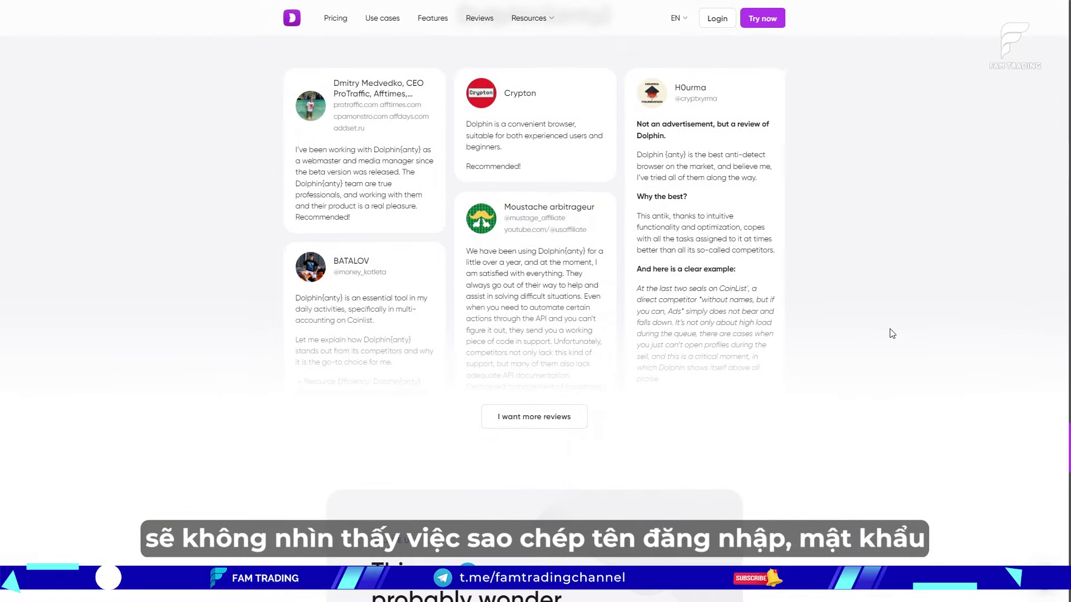
scroll(890, 333, "down", 2)
scroll(890, 333, "down", 3)
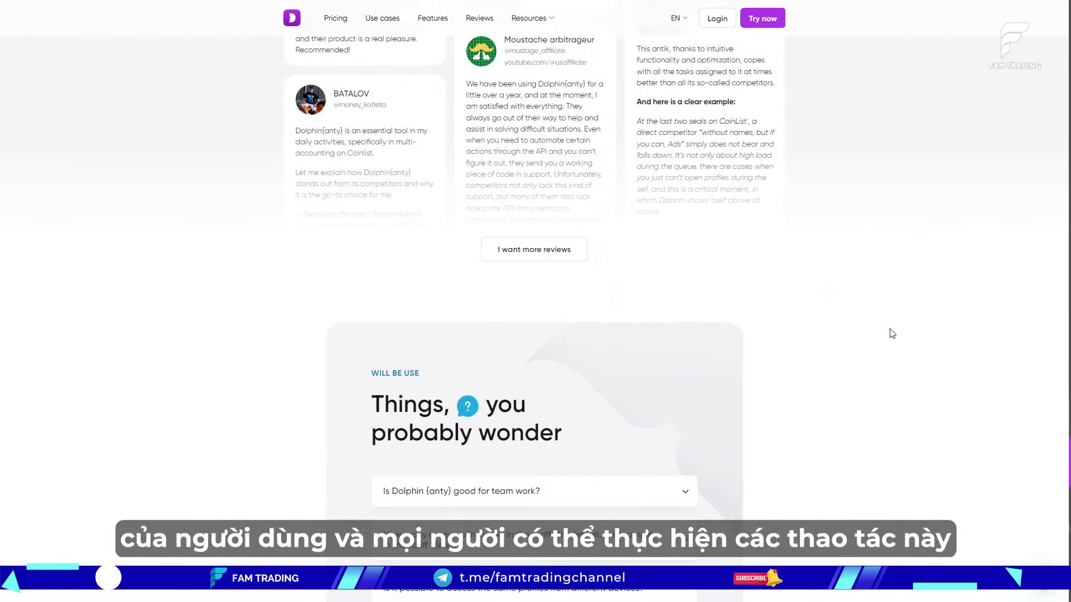
scroll(892, 333, "down", 3)
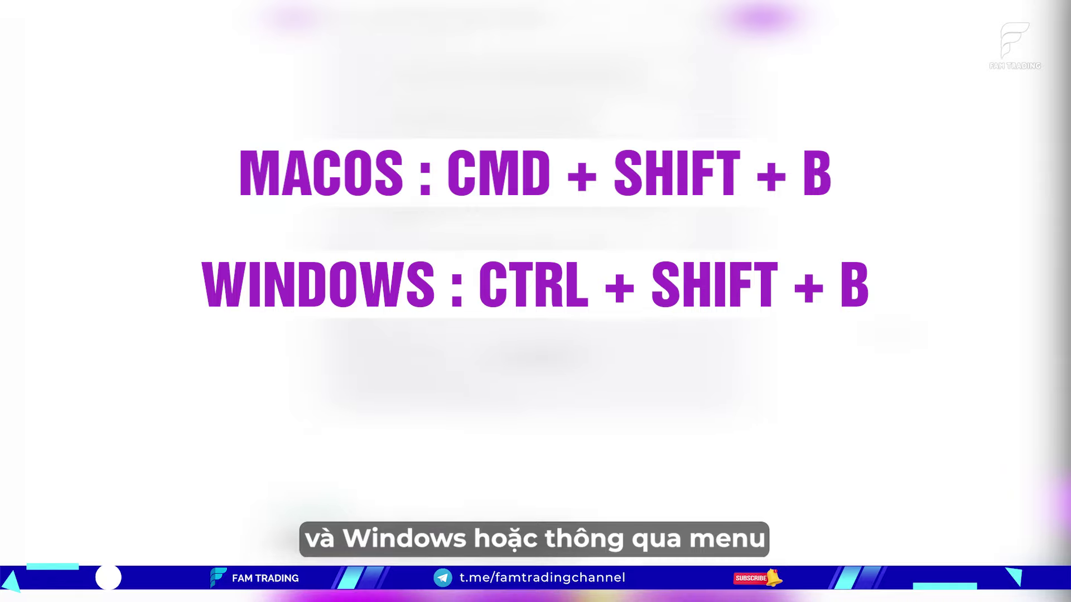
scroll(892, 334, "down", 2)
scroll(893, 333, "down", 4)
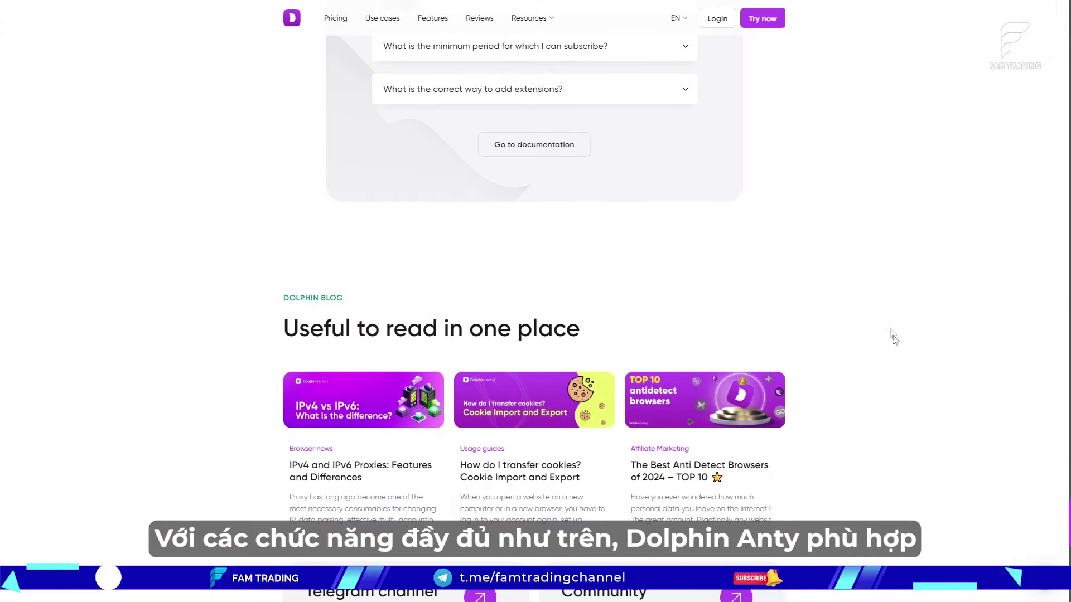
scroll(892, 334, "down", 2)
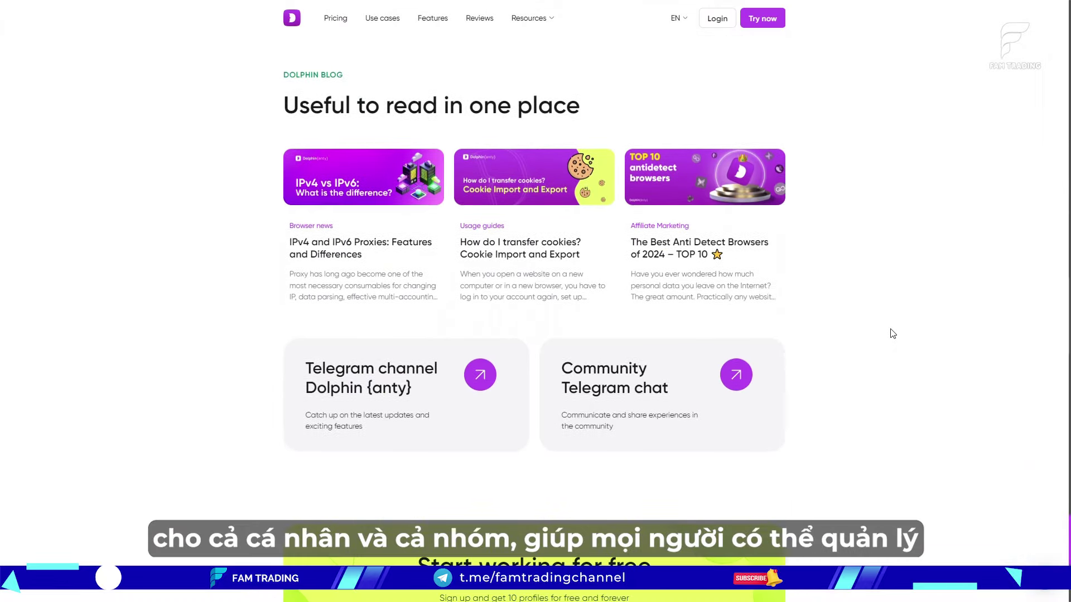
scroll(892, 334, "down", 1)
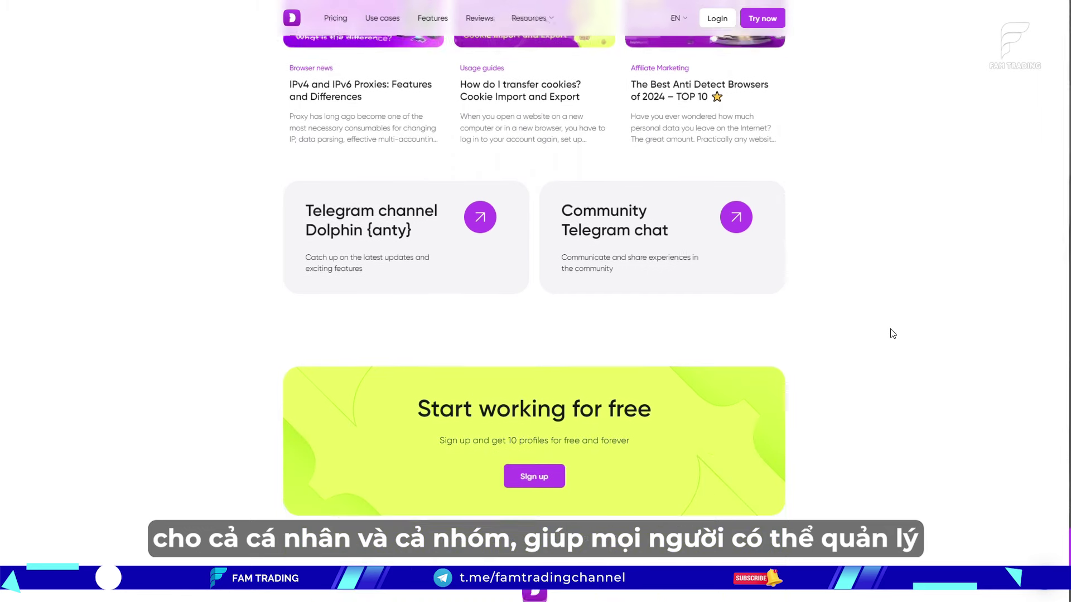
scroll(892, 333, "down", 2)
scroll(892, 334, "down", 2)
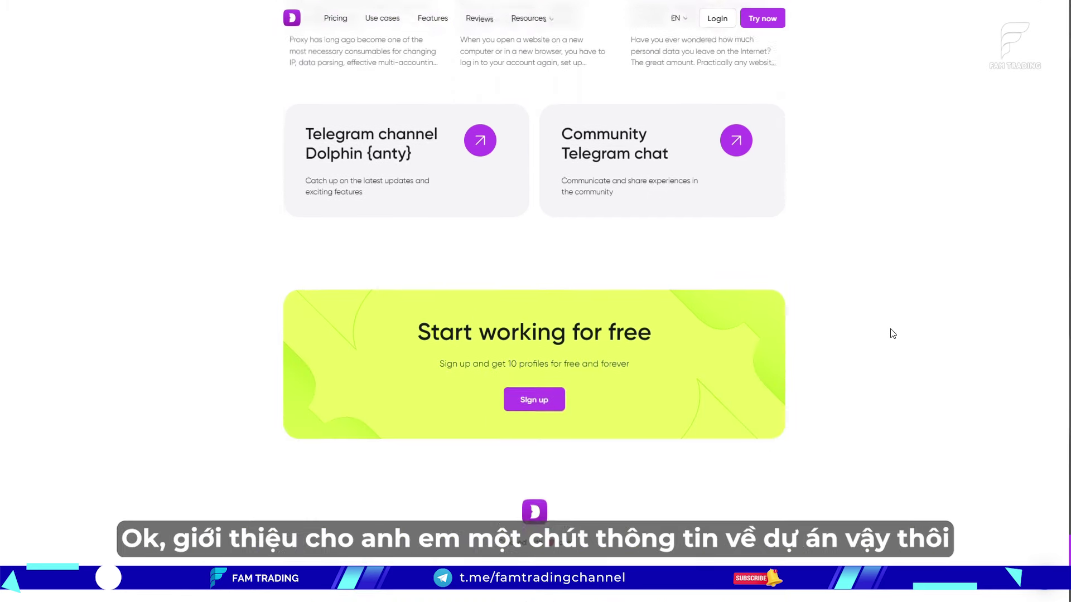
scroll(891, 334, "down", 1)
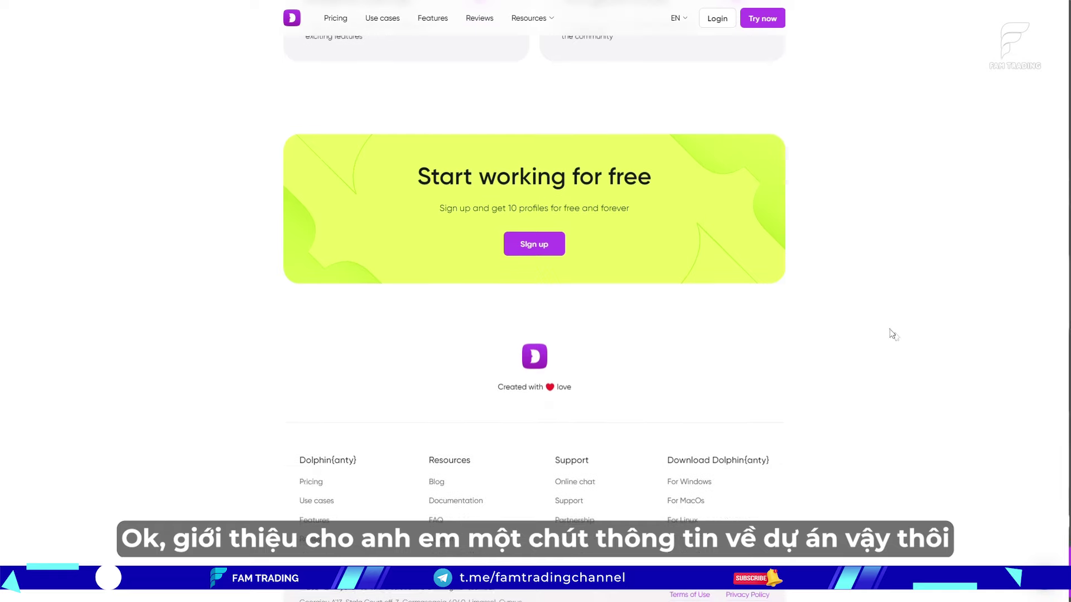
scroll(892, 333, "down", 1)
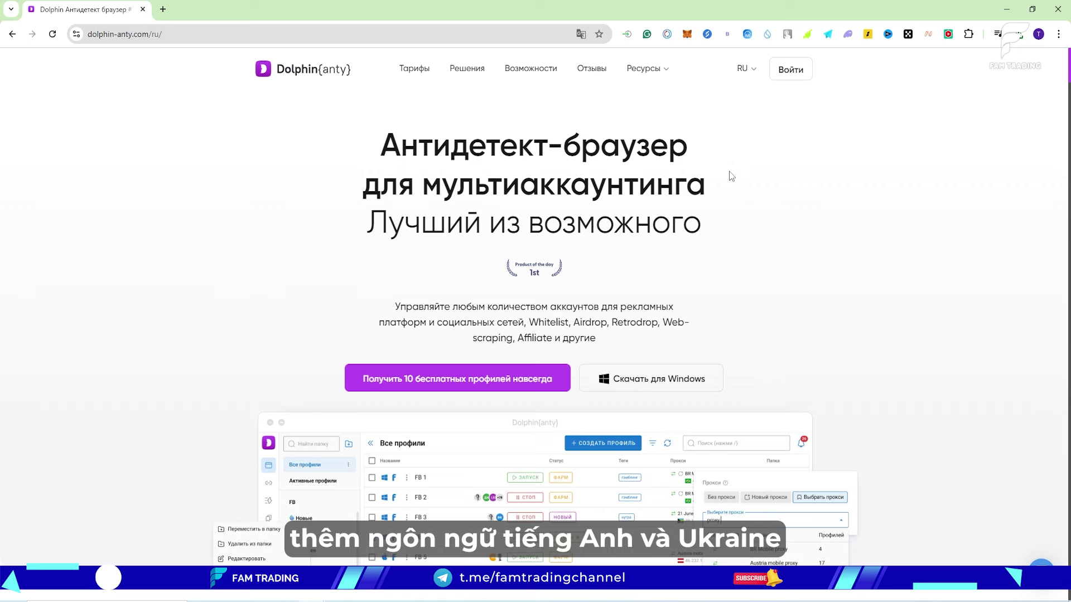
Switch the Dolphin{anty} website to English and download the Windows version of the software
left_click(746, 69)
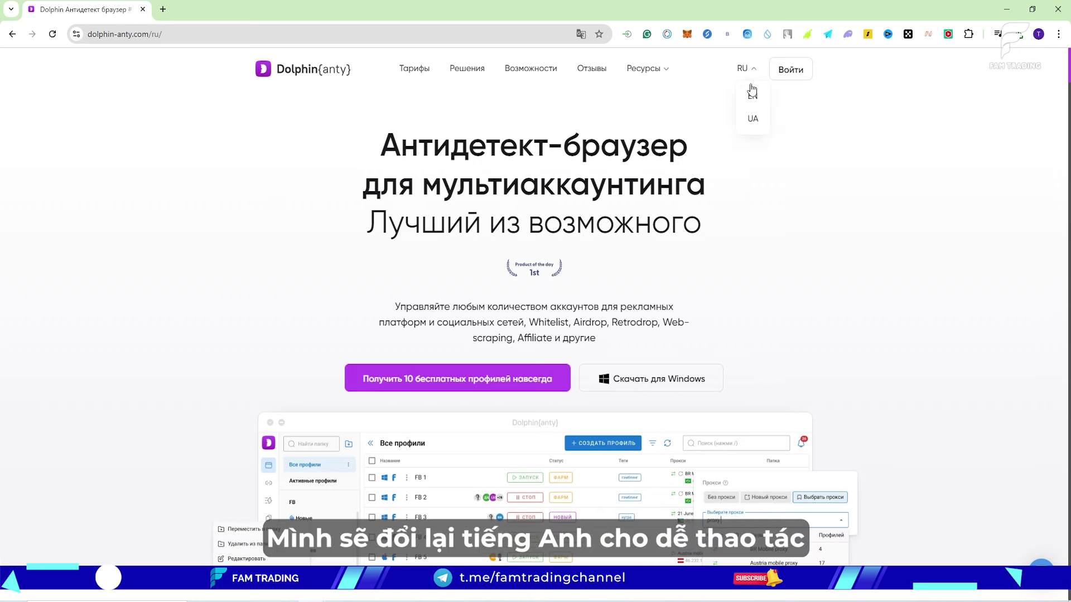
left_click(750, 95)
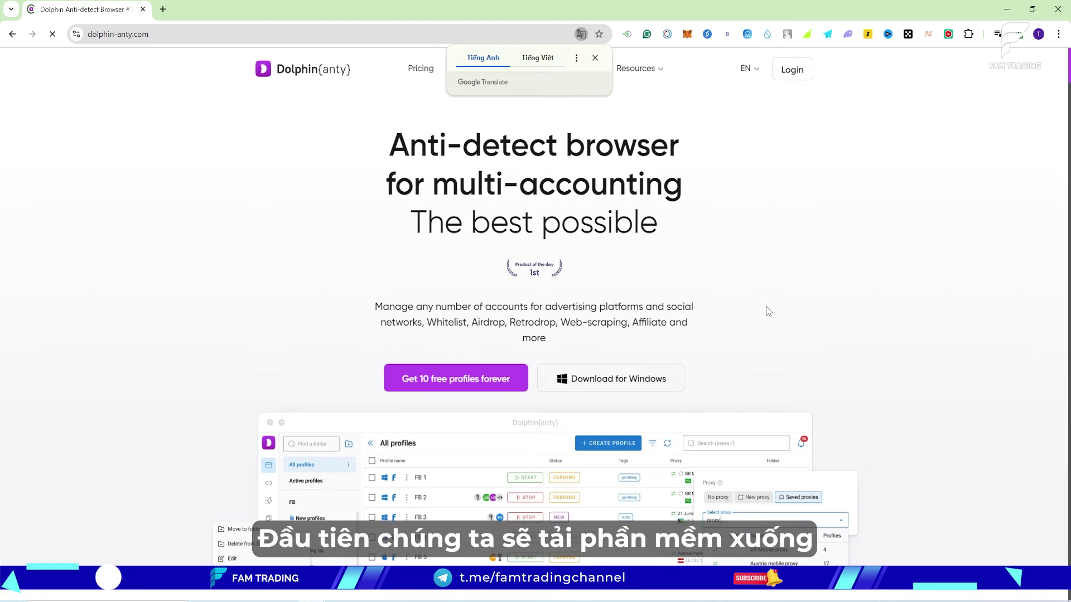
left_click(615, 386)
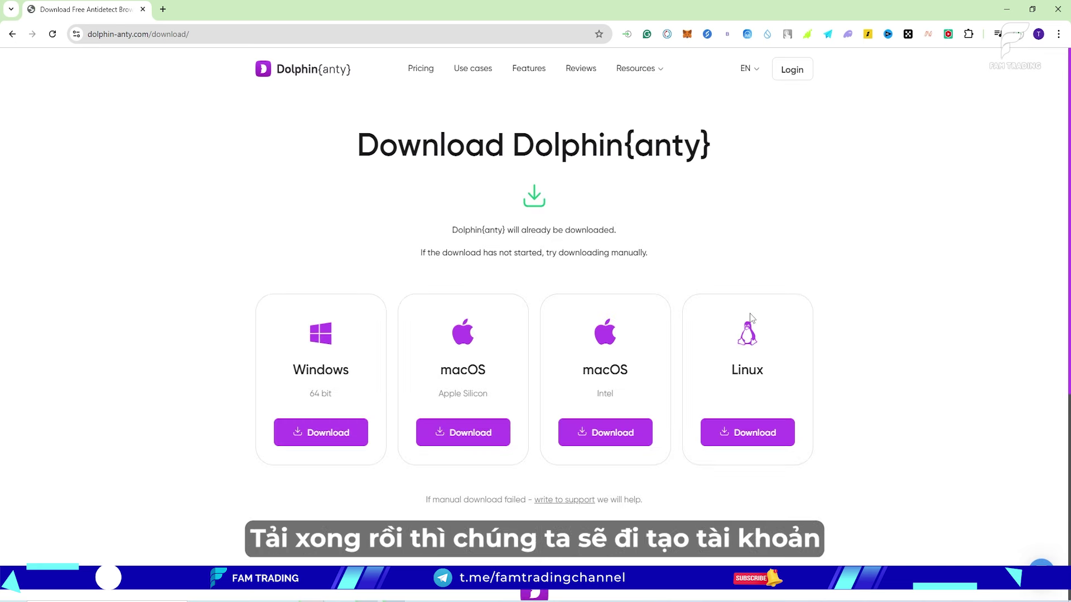
Open the registration form for a new account and fill in the email, the account password and the Telegram contact
left_click(793, 73)
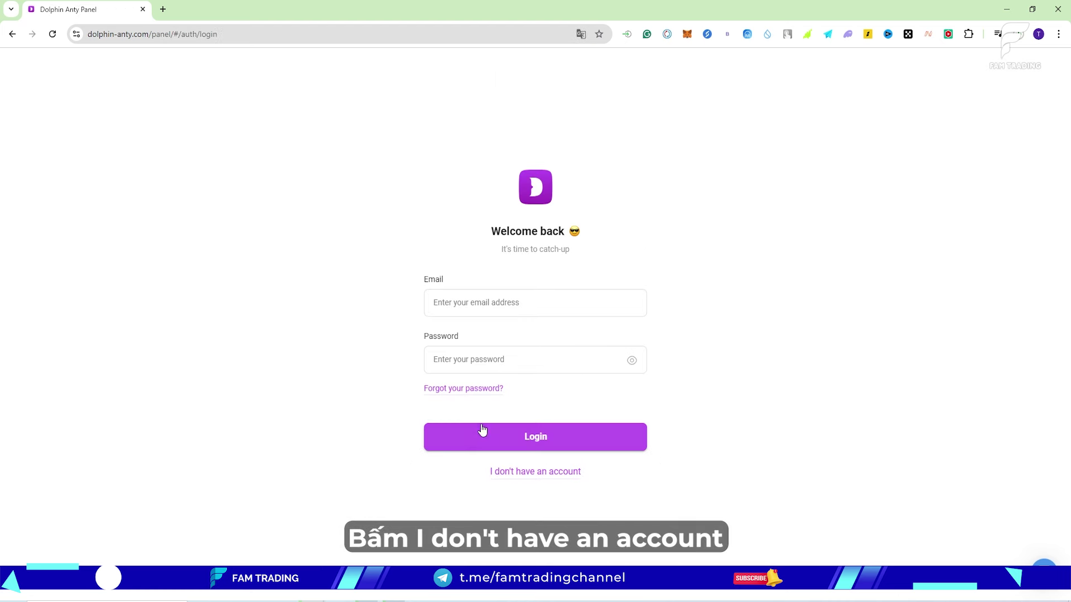
left_click(537, 474)
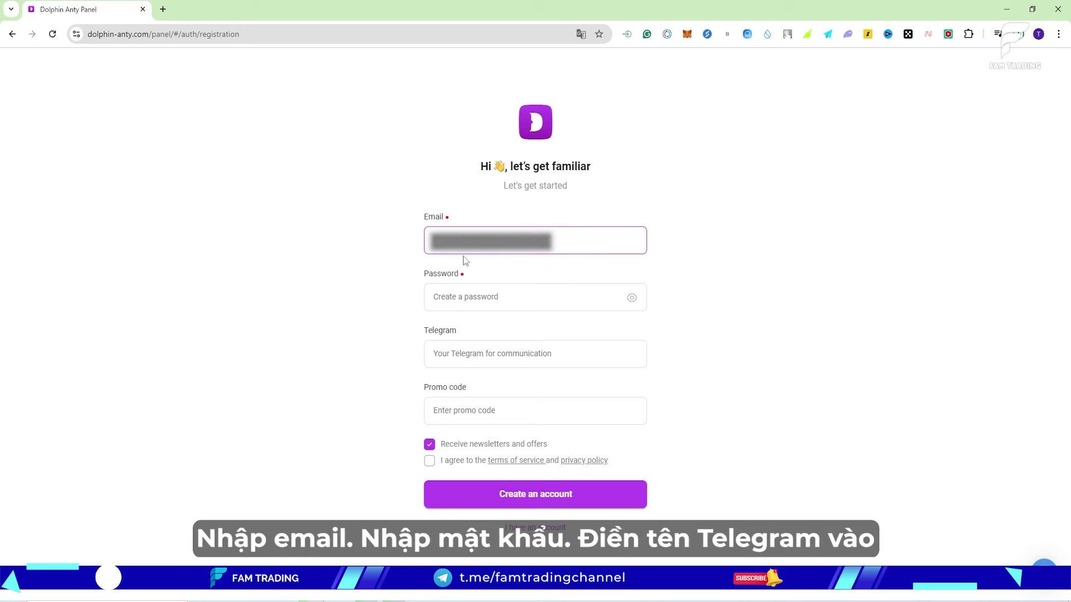
key("Tab")
type("•••••••••••")
left_click(507, 394)
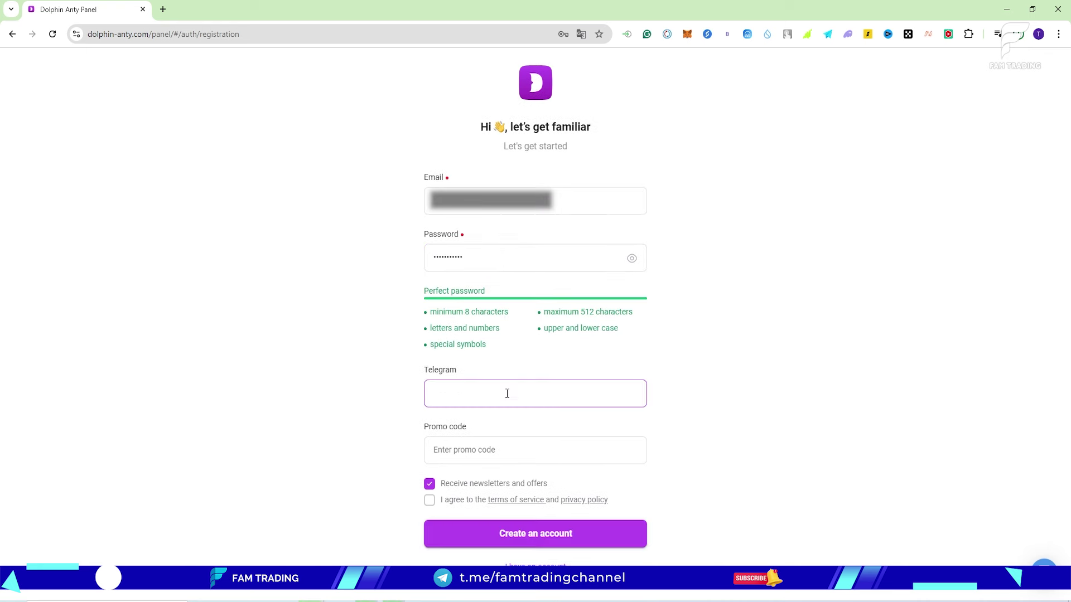
key("ctrl+v")
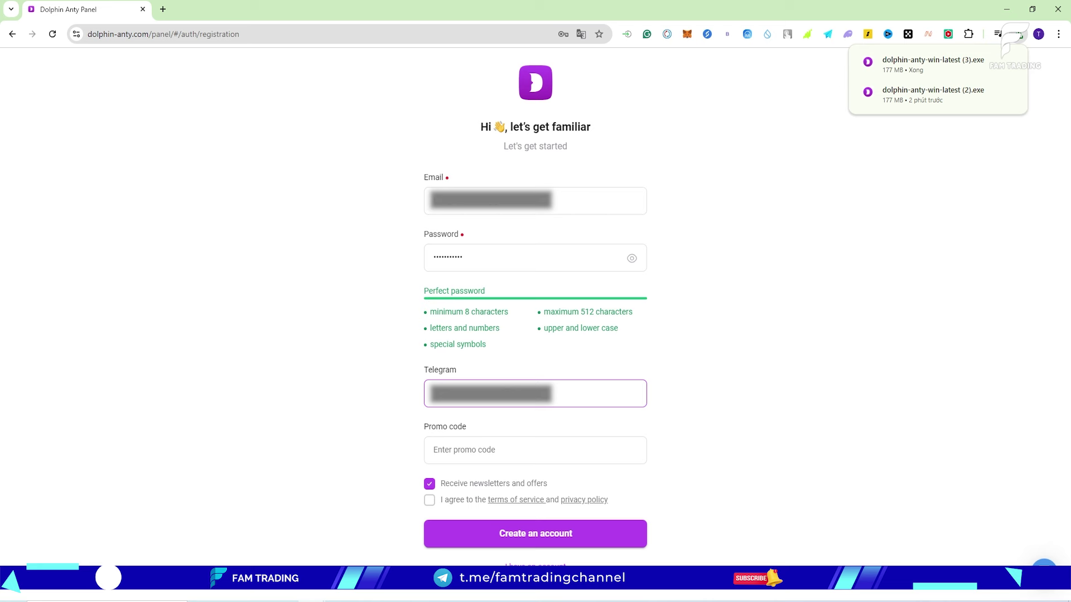
Agree to the terms of service and privacy policy, and confirm the registration through the "Confirm your email" message in Gmail
left_click(507, 449)
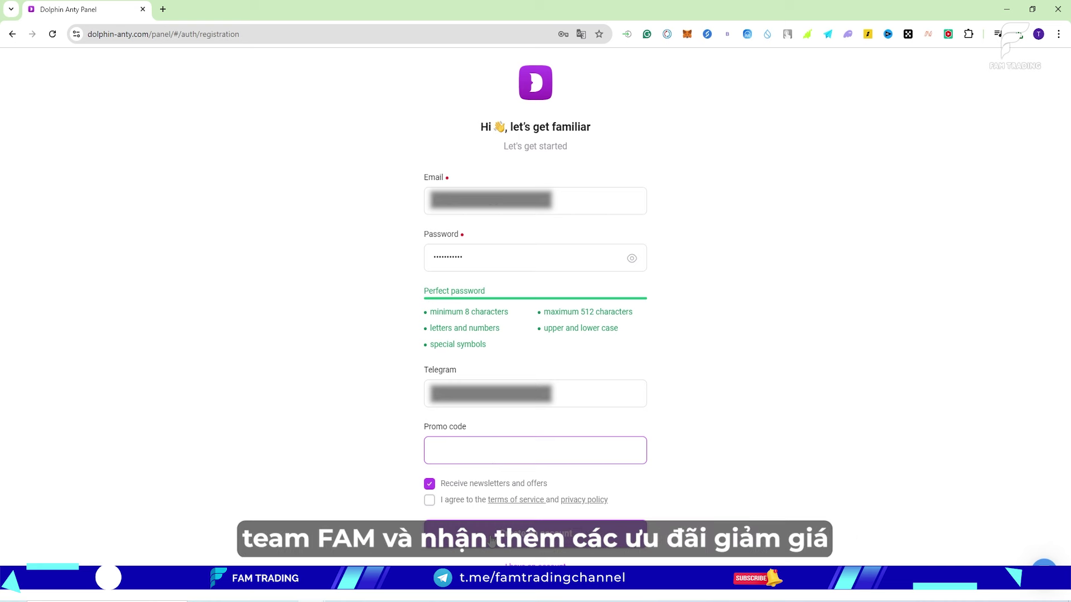
left_click(430, 500)
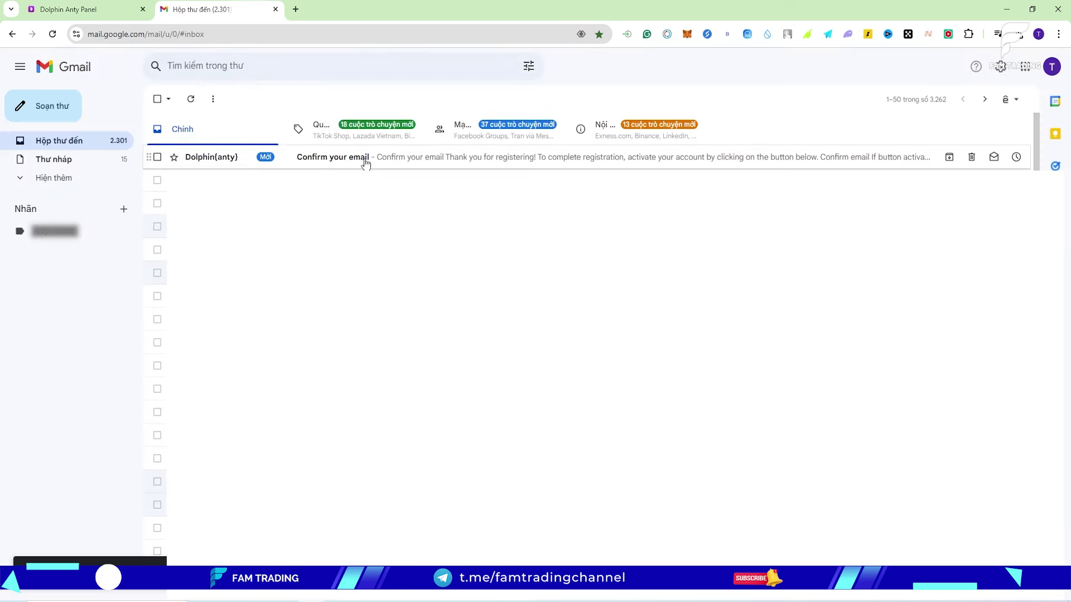
left_click(363, 157)
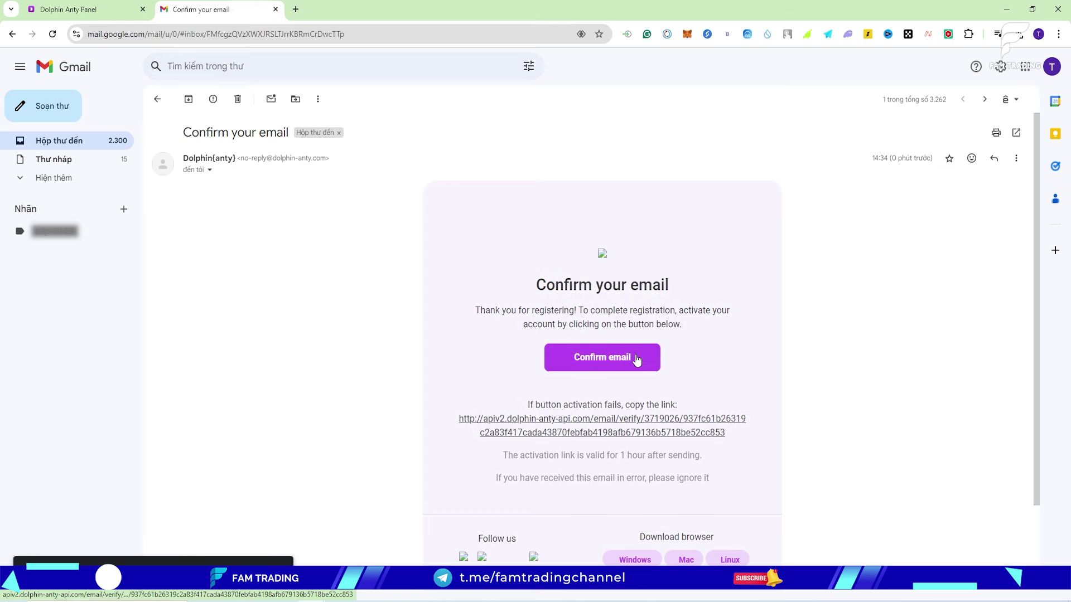
left_click(636, 356)
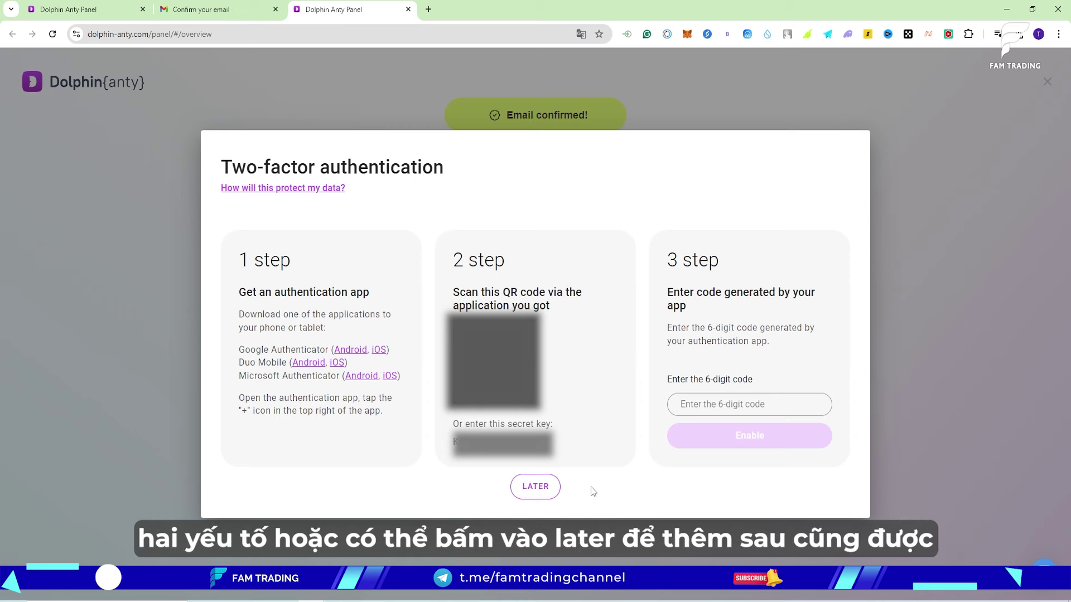
Enable two-factor authentication by entering the 6-digit code from the authenticator app
left_click(697, 406)
key("ctrl+v")
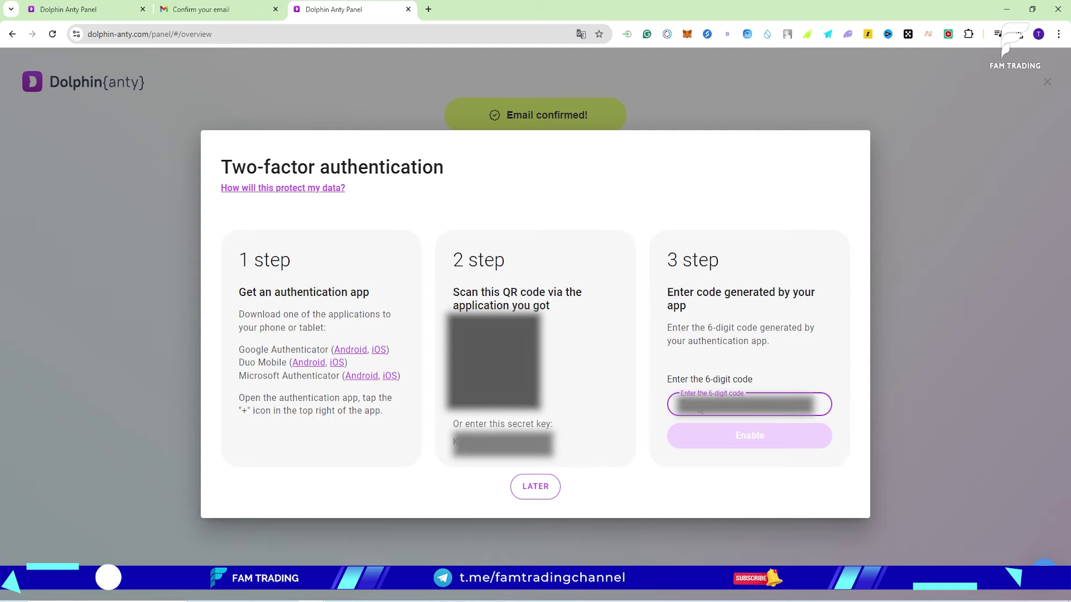
left_click(707, 428)
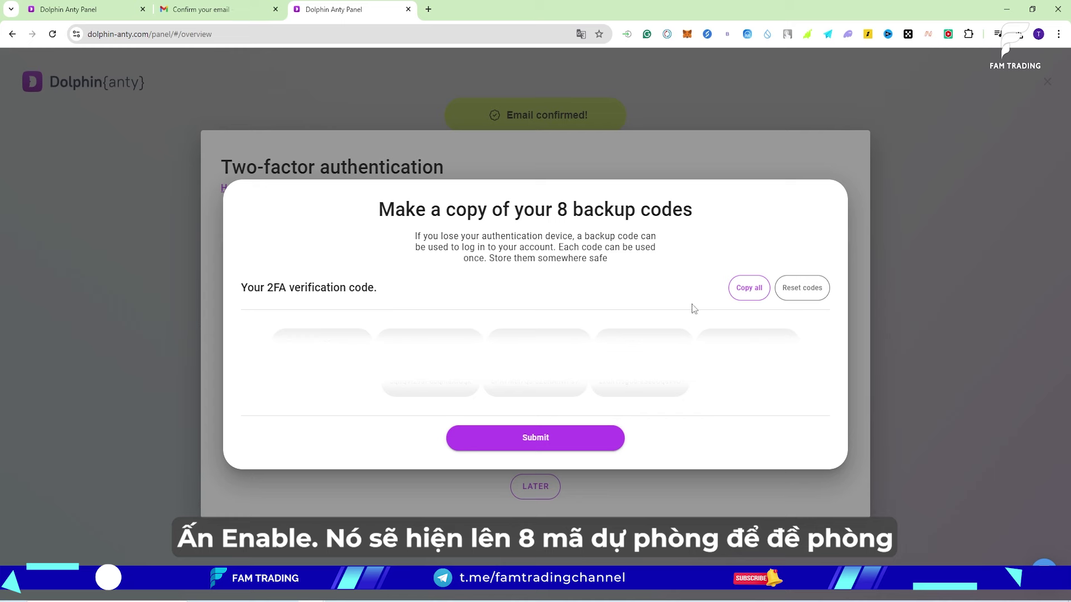
Copy all the two-factor backup codes and paste them into a new Notepad document
left_click(746, 288)
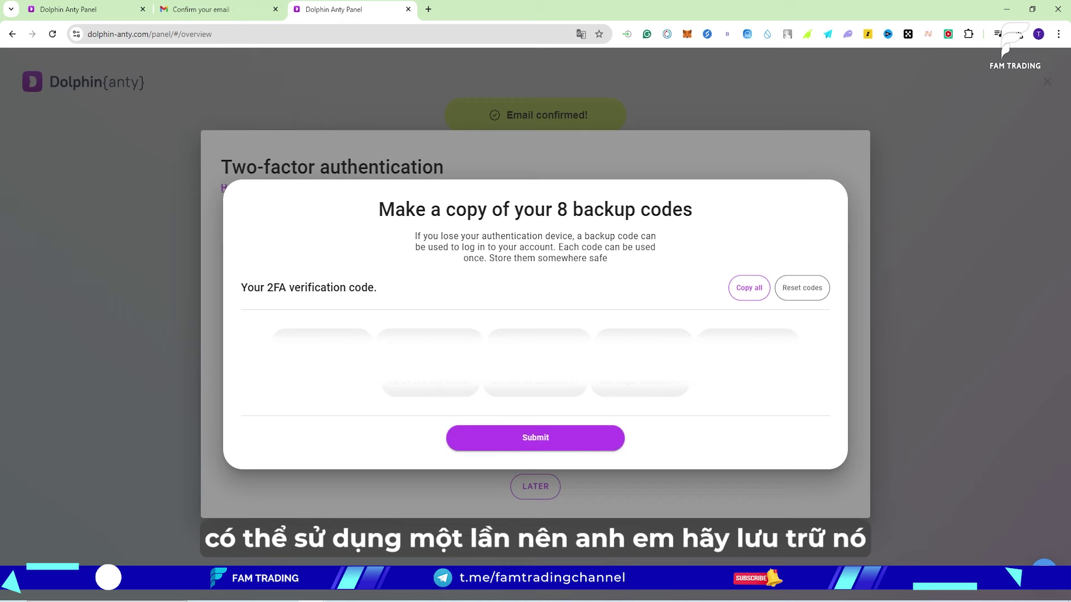
left_click(106, 600)
type("note")
left_click(115, 300)
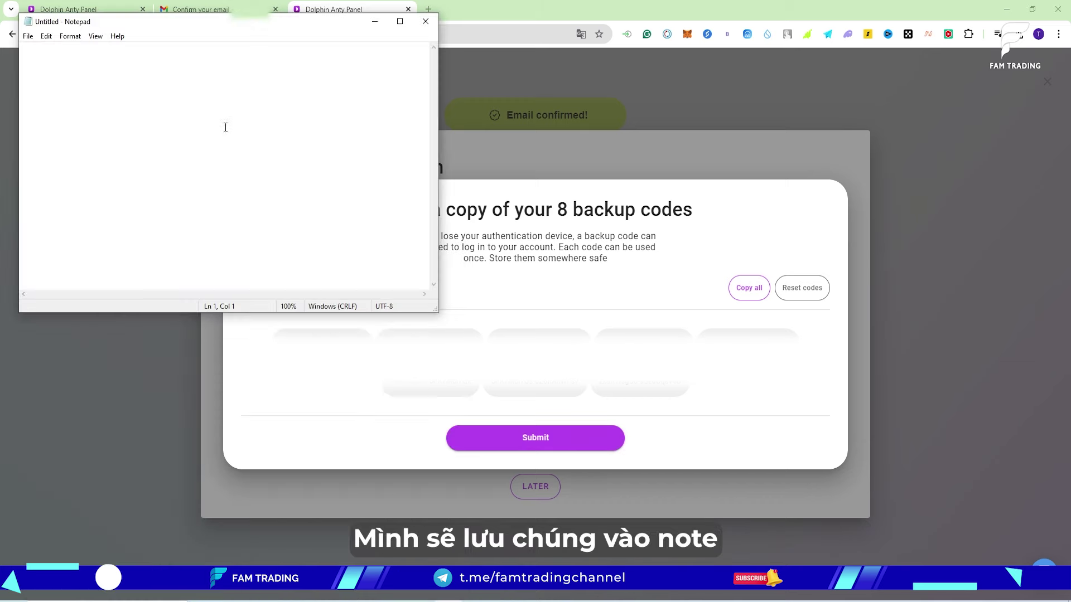
key("ctrl+v")
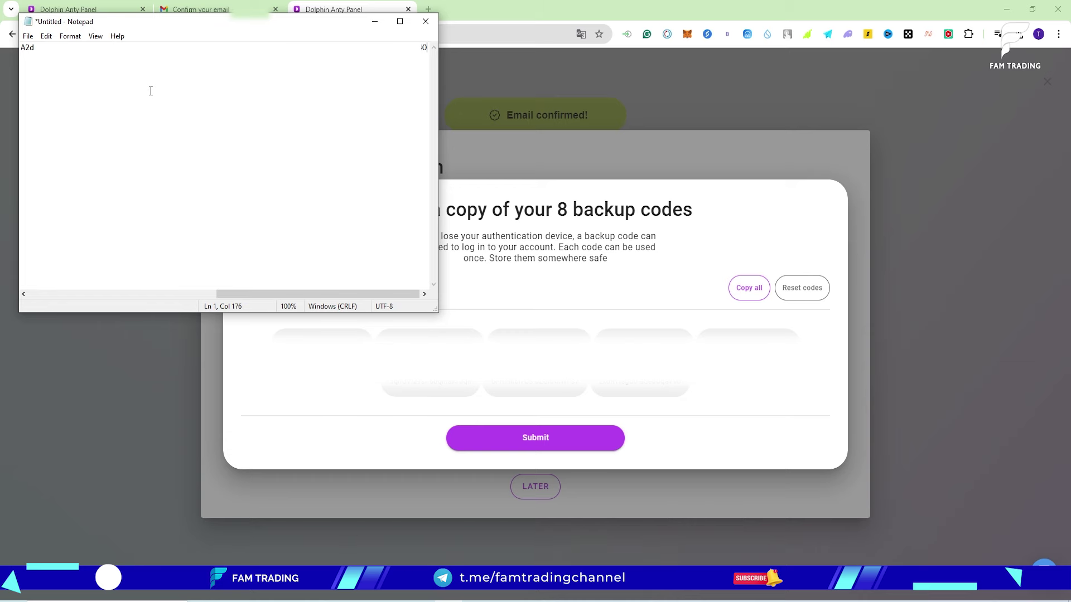
Save the Notepad document with the backup codes under the file name dolphin
key("ctrl+s")
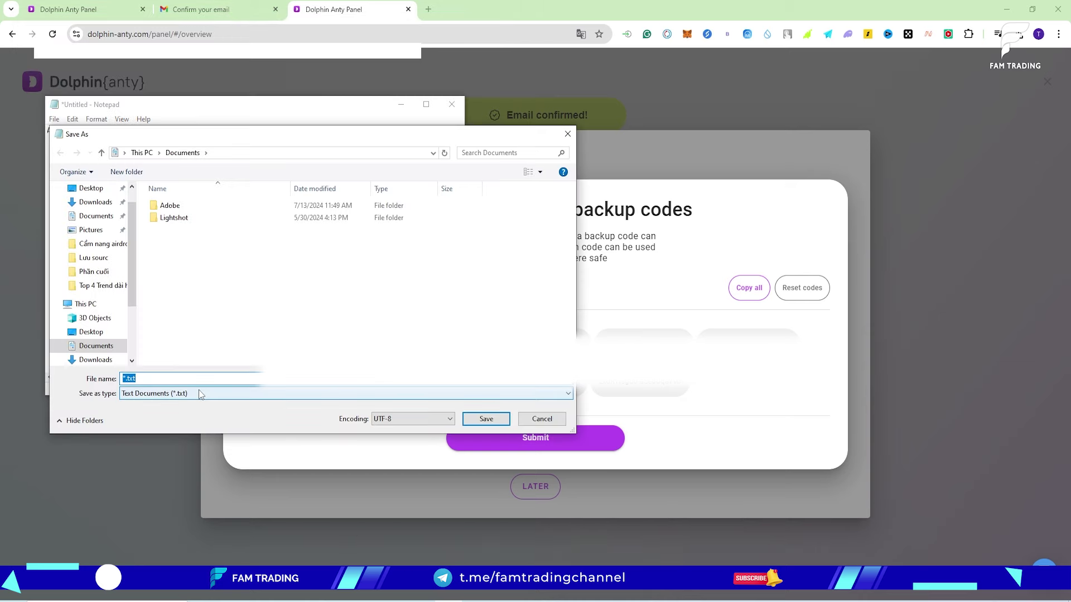
type("dolpin")
type("lphi")
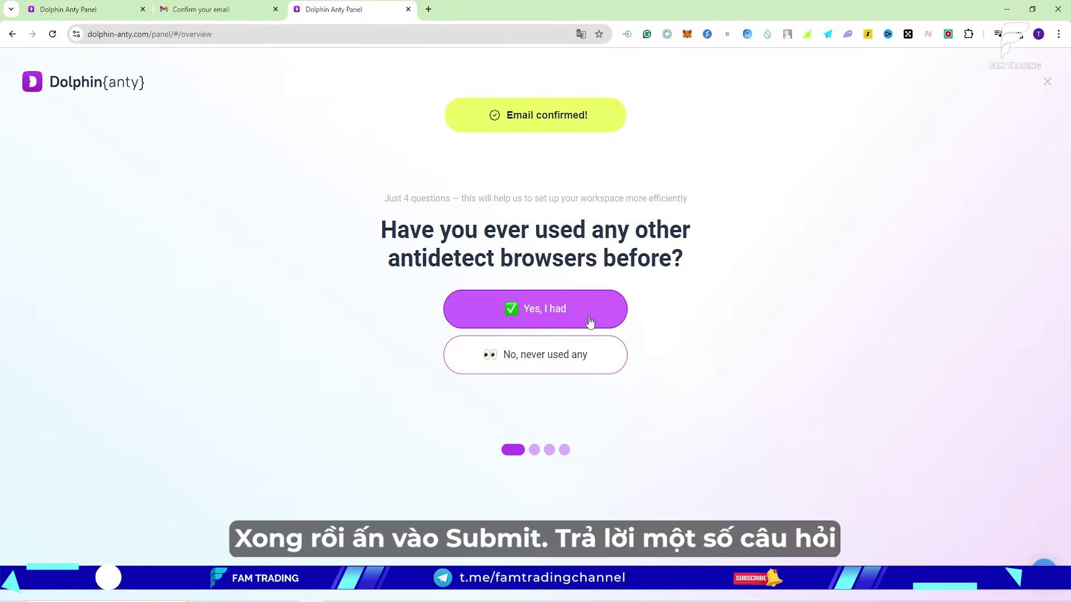
Answer the four workspace setup questions, including "Yes, I had" for prior antidetect browser use, "Free rate only" and "I work alone"
left_click(535, 308)
left_click(510, 290)
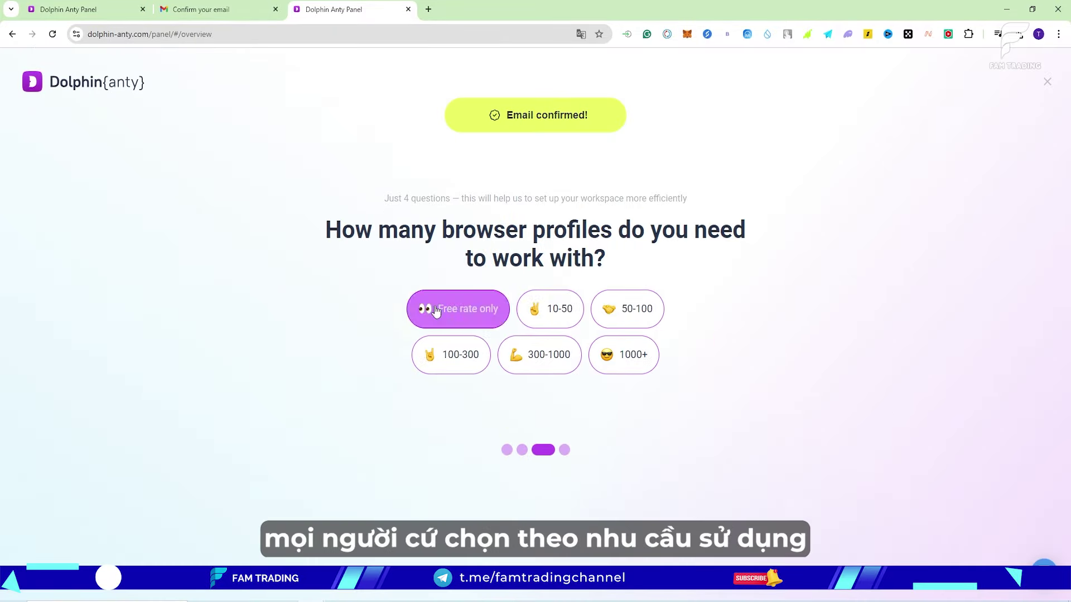
left_click(444, 309)
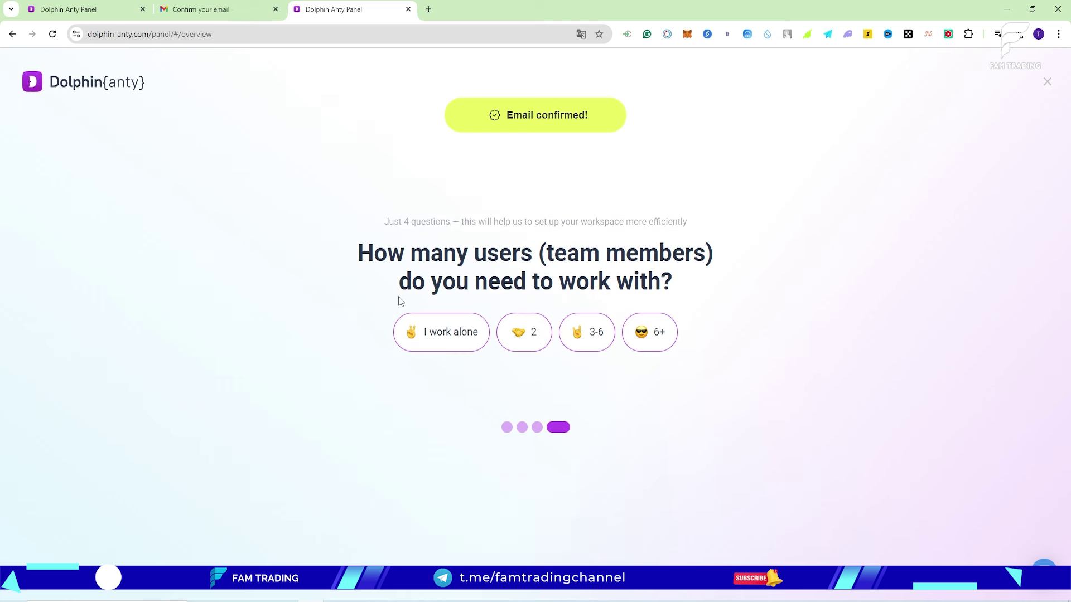
left_click(459, 334)
left_click(619, 379)
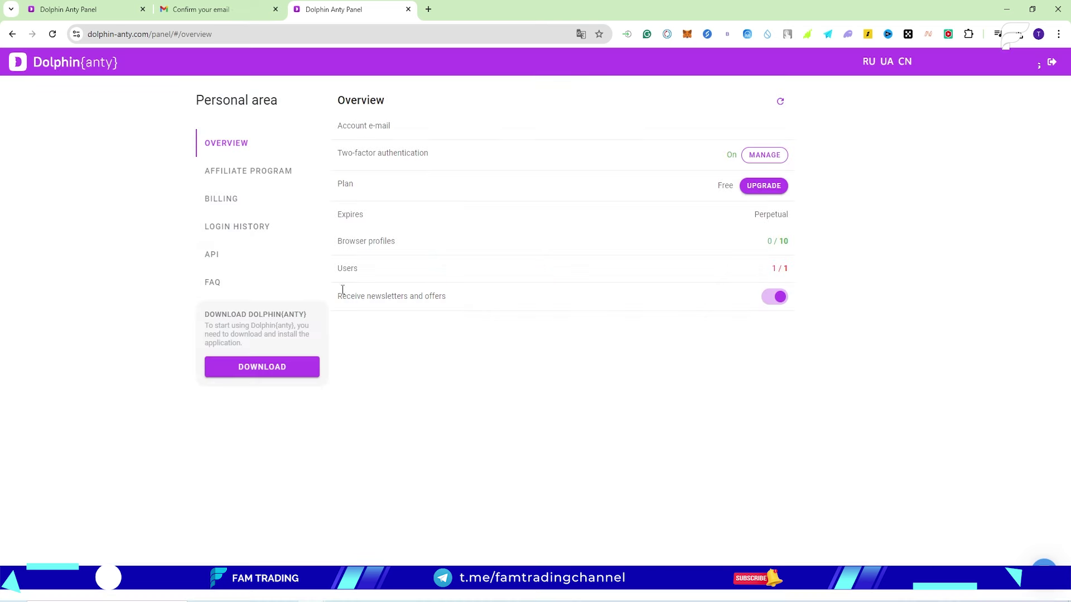
Run the downloaded installer dolphin-anty-win-latest (3).exe and complete the Dolphin Anty setup
left_click(1018, 35)
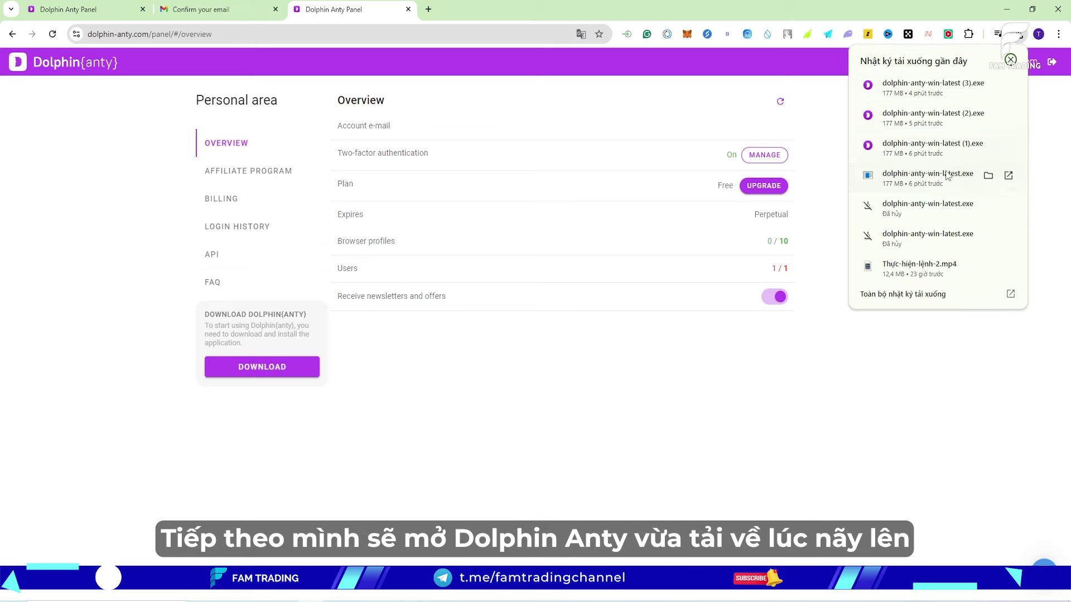
left_click(948, 91)
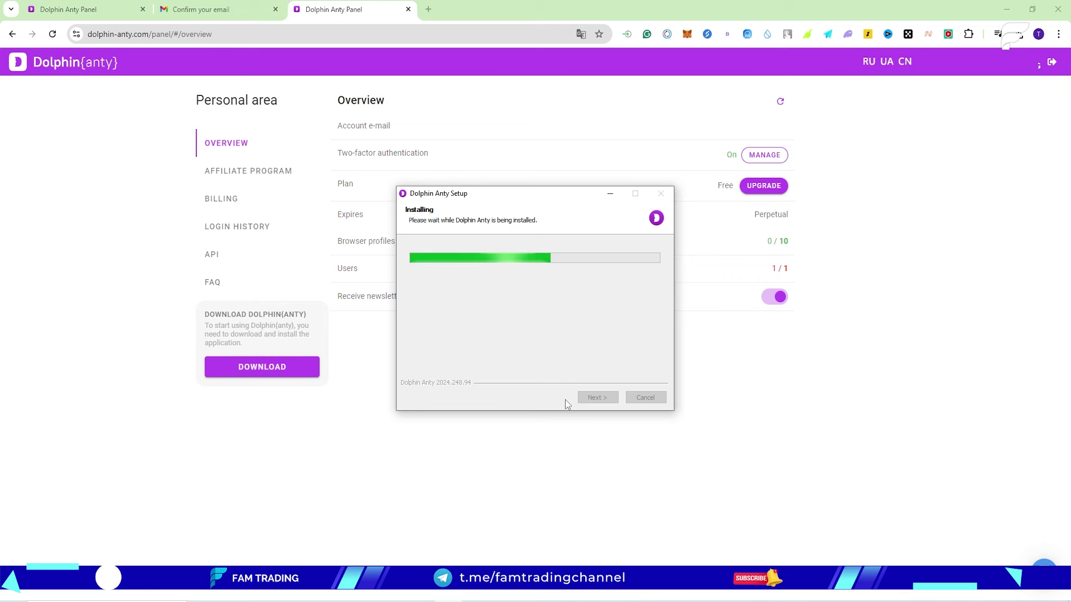
left_click(597, 398)
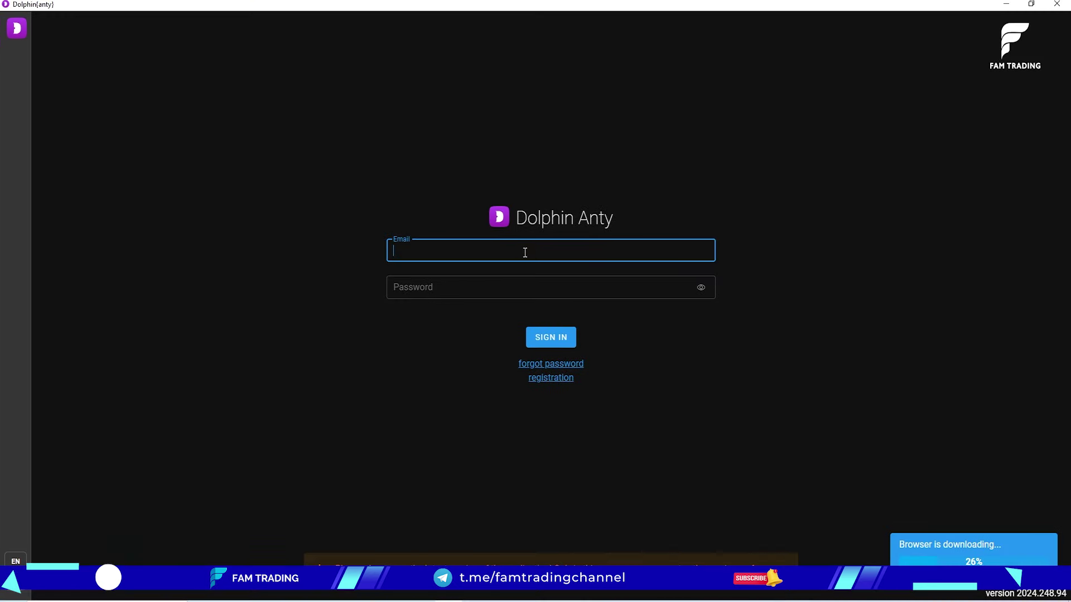
Sign in to the desktop app by pasting the account email and entering the account password
key("ctrl+v")
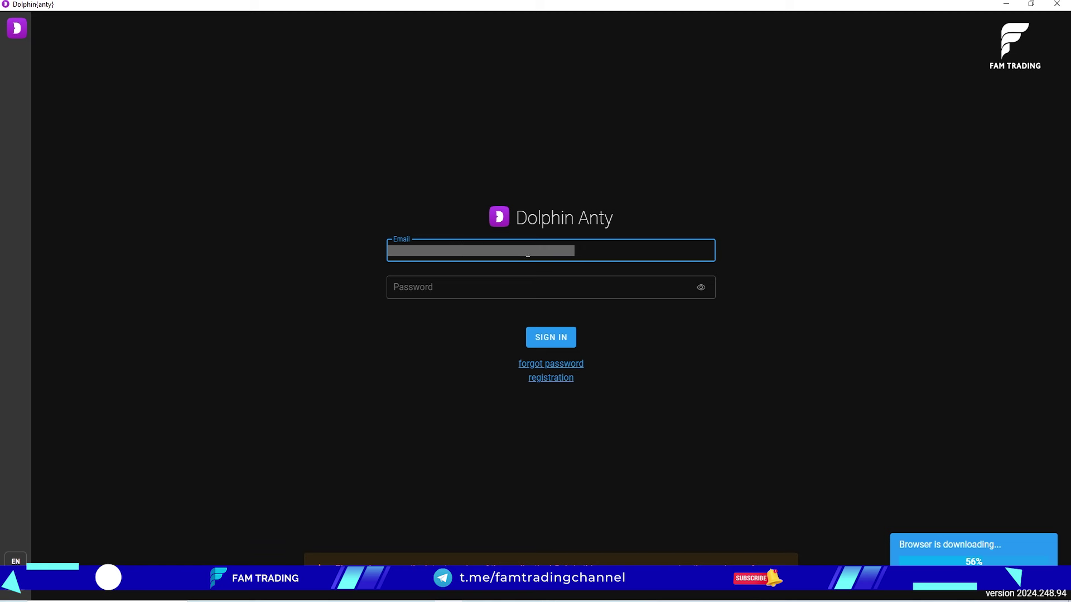
left_click(521, 286)
type("••••••••••")
key("BackSpace")
key("BackSpace")
key("BackSpace")
key("BackSpace")
key("BackSpace")
key("BackSpace")
key("BackSpace")
key("BackSpace")
key("BackSpace")
type("••••••••")
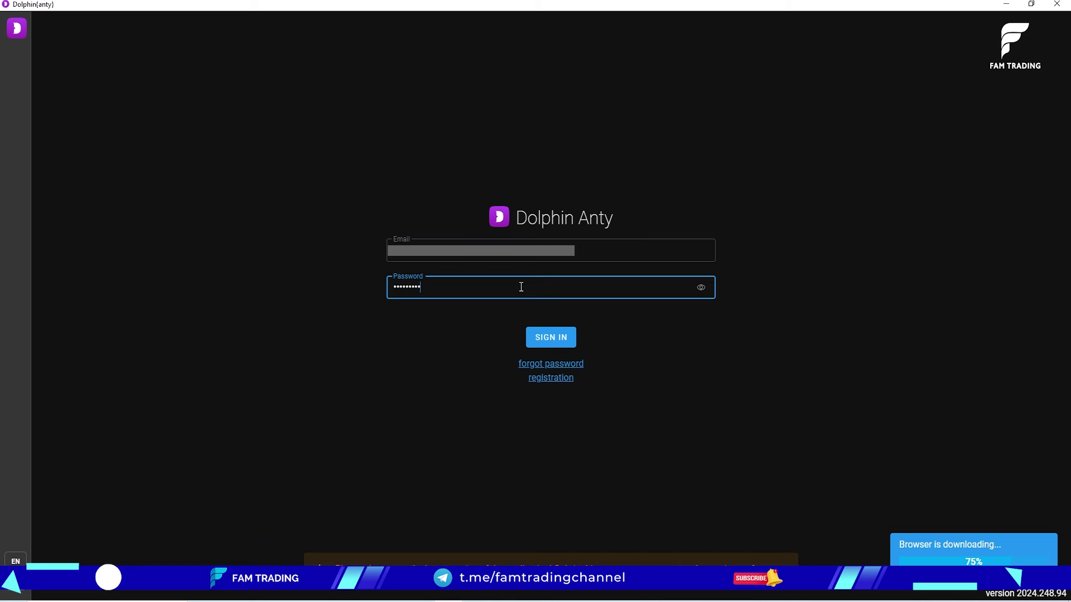
left_click(552, 337)
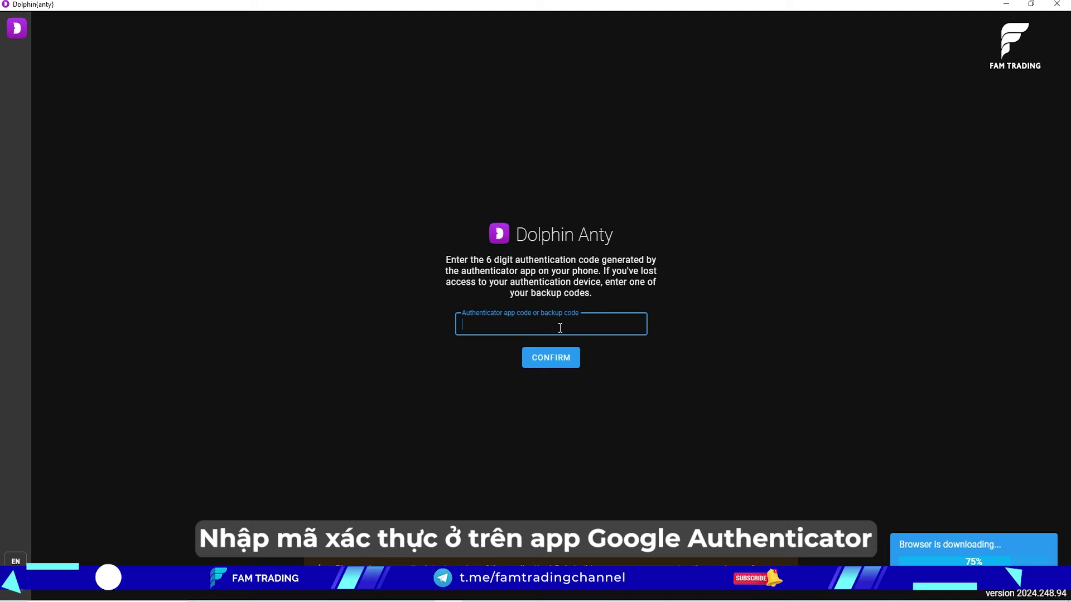
Confirm the sign-in with the authenticator code and choose to continue on the Free plan
key("ctrl+v")
left_click(551, 357)
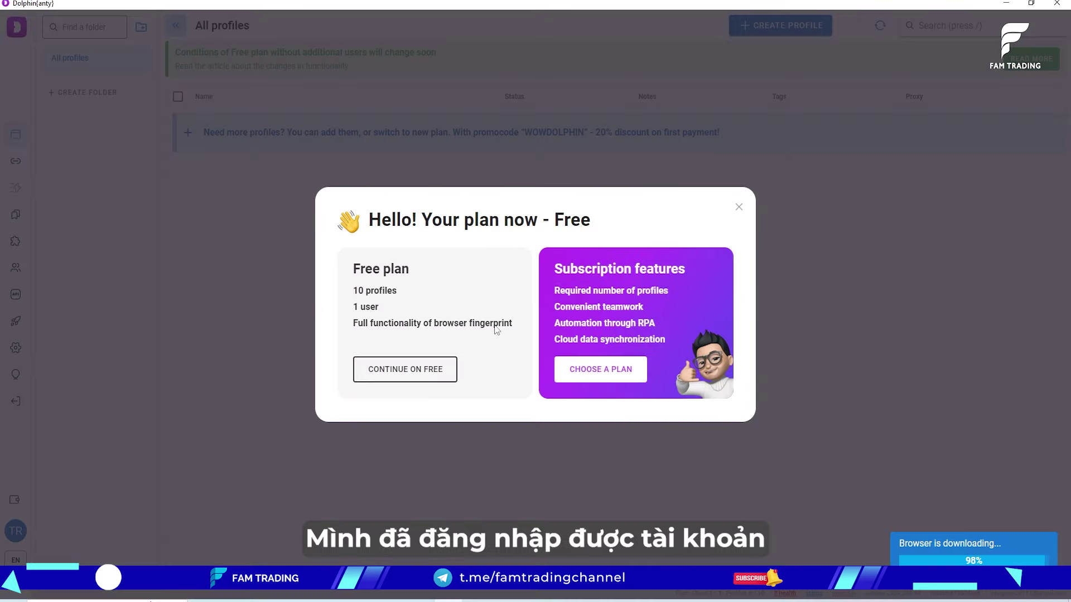
left_click(420, 373)
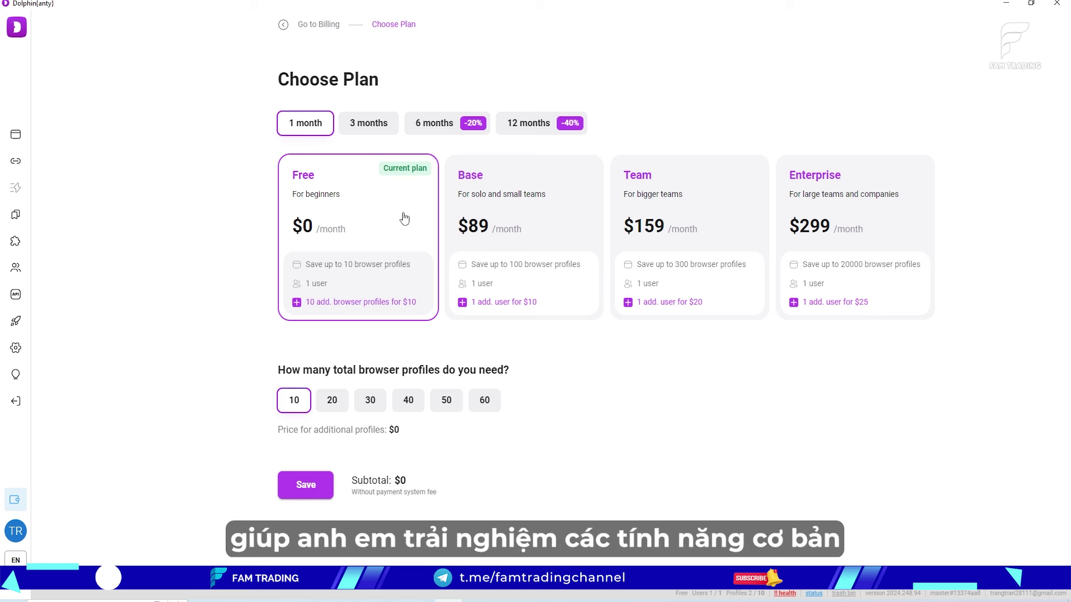
Compare the profile and user allowances of the Base, Team and Enterprise plans for one month
left_click(532, 219)
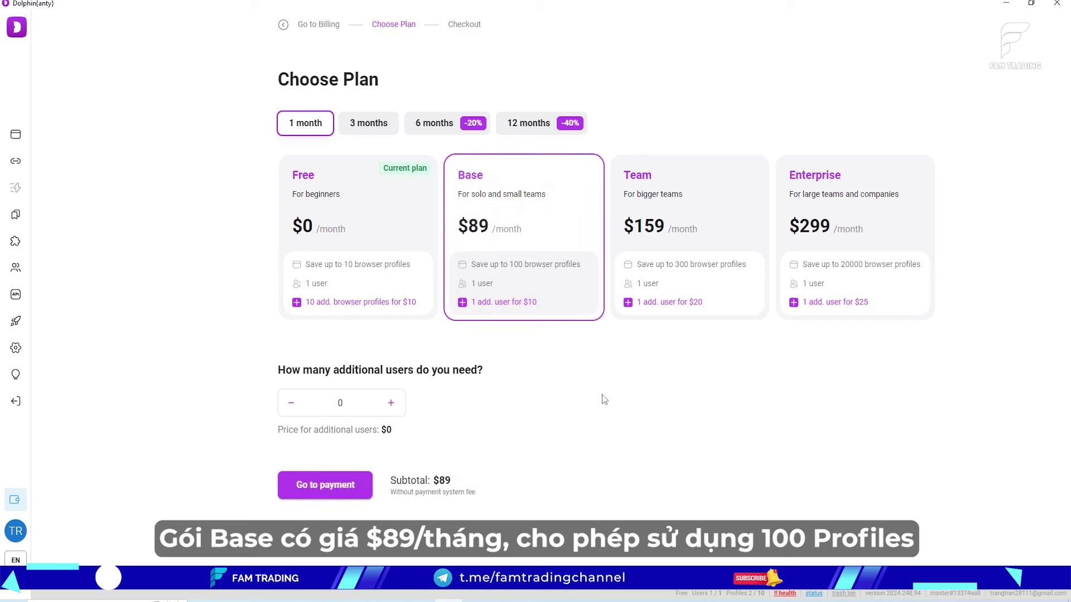
left_click(736, 243)
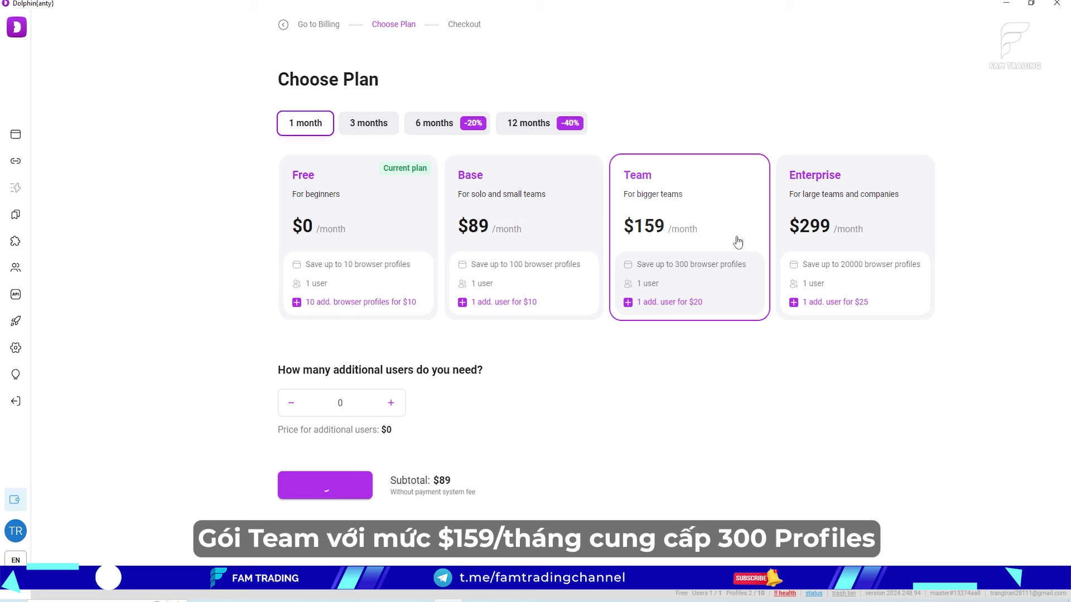
left_click(853, 232)
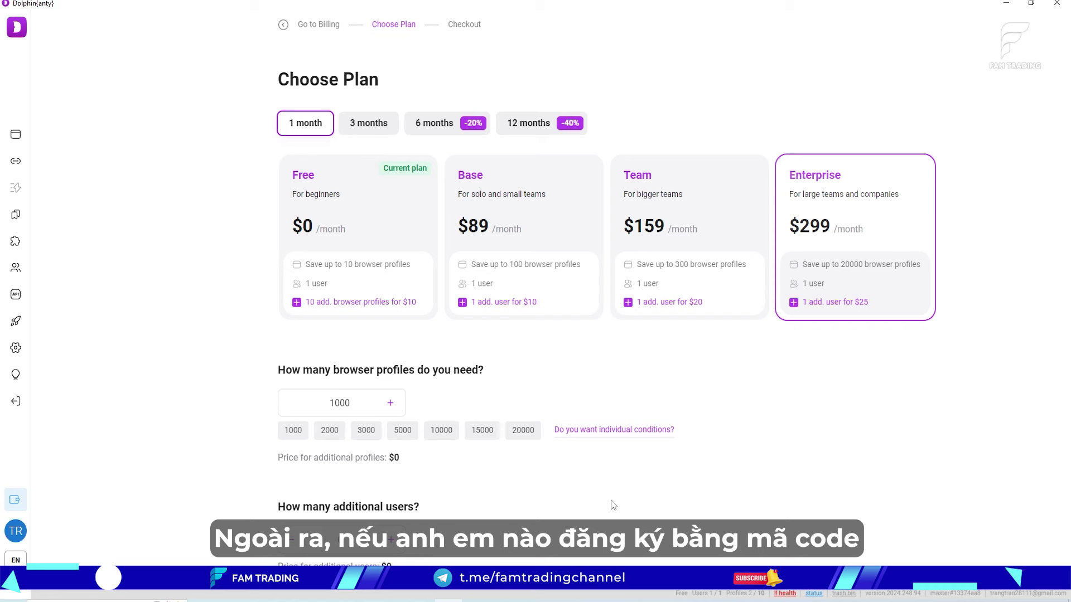
scroll(601, 497, "down", 1)
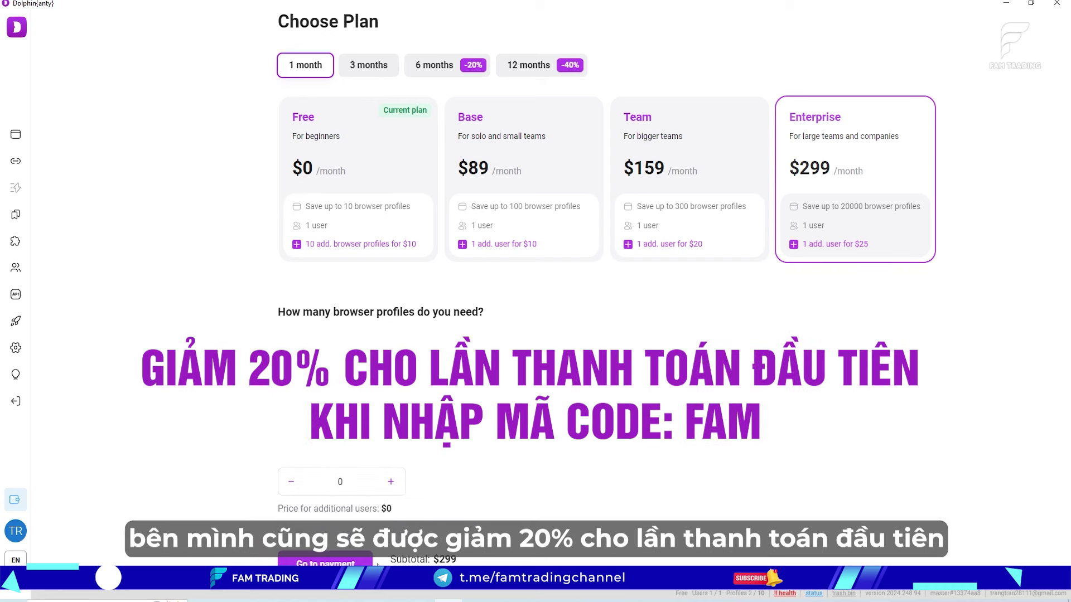
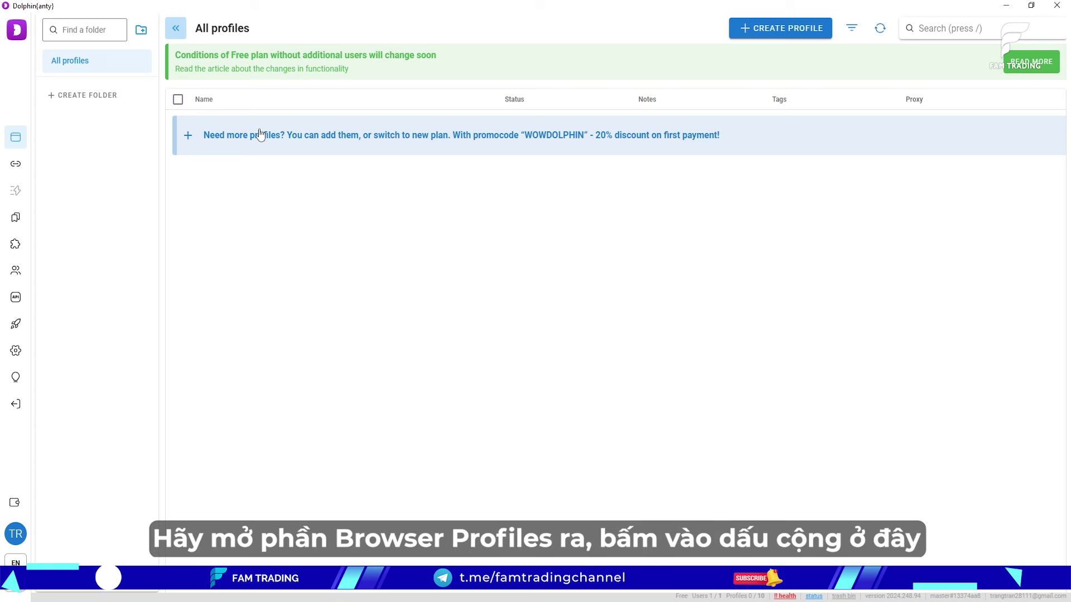
Create a browser profile named Airdrop 1 with profile type Crypto and no proxy
left_click(791, 33)
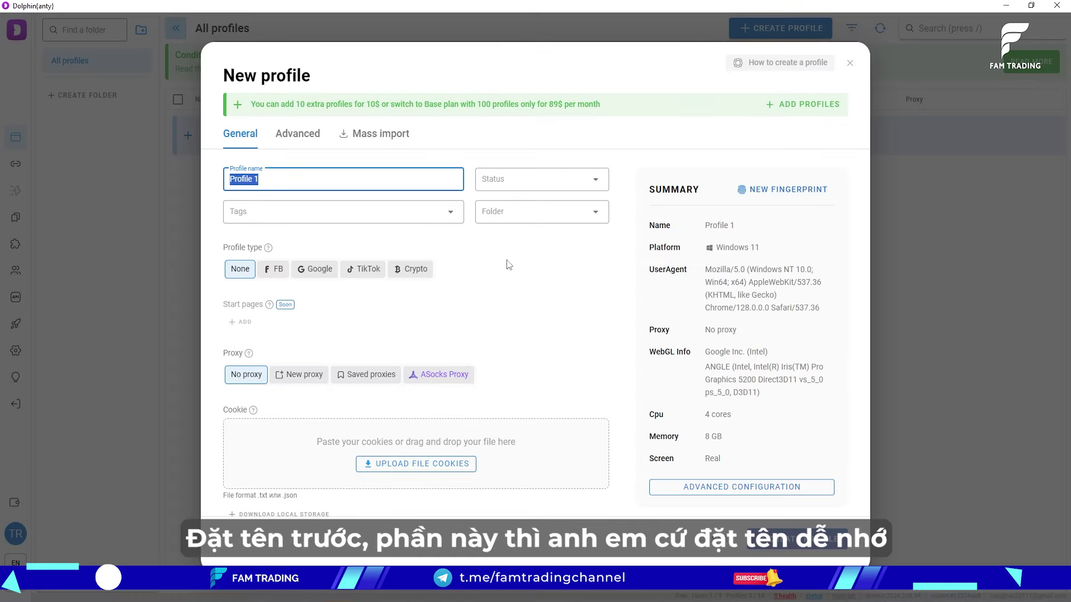
type("Ải")
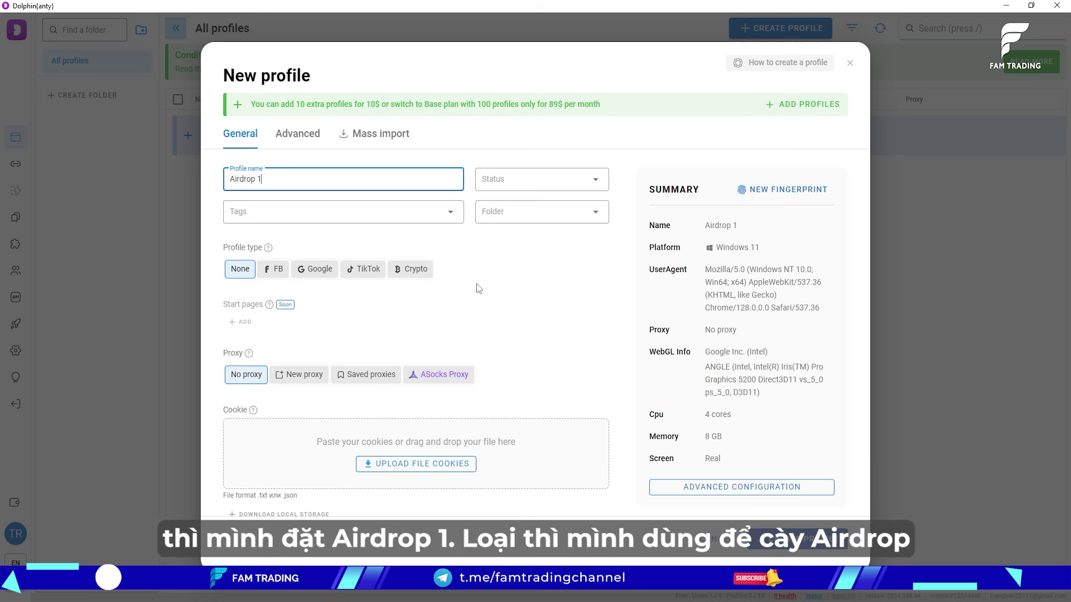
left_click(413, 273)
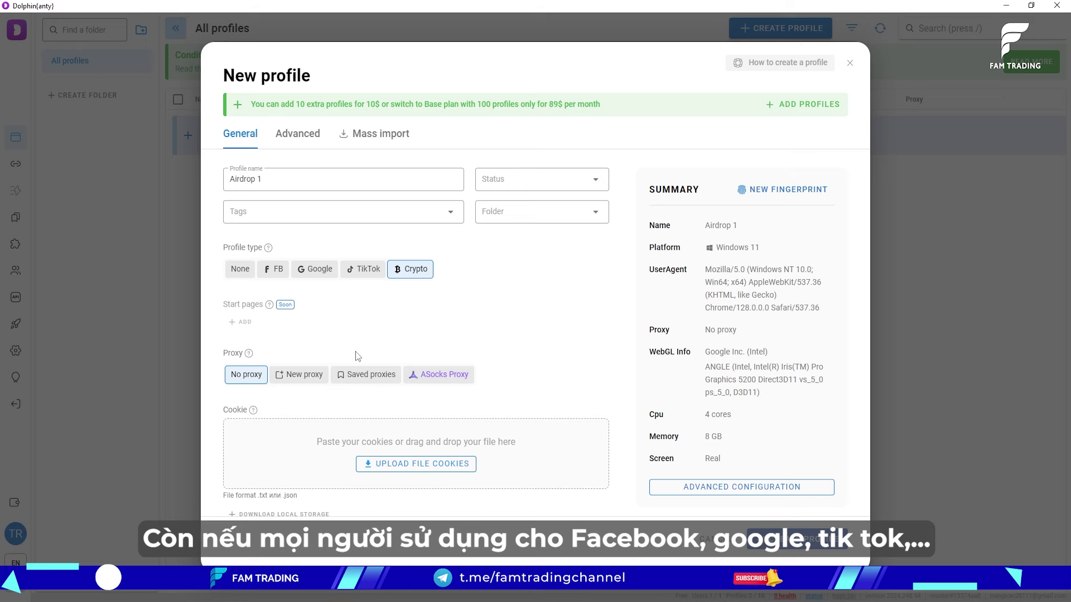
left_click(290, 374)
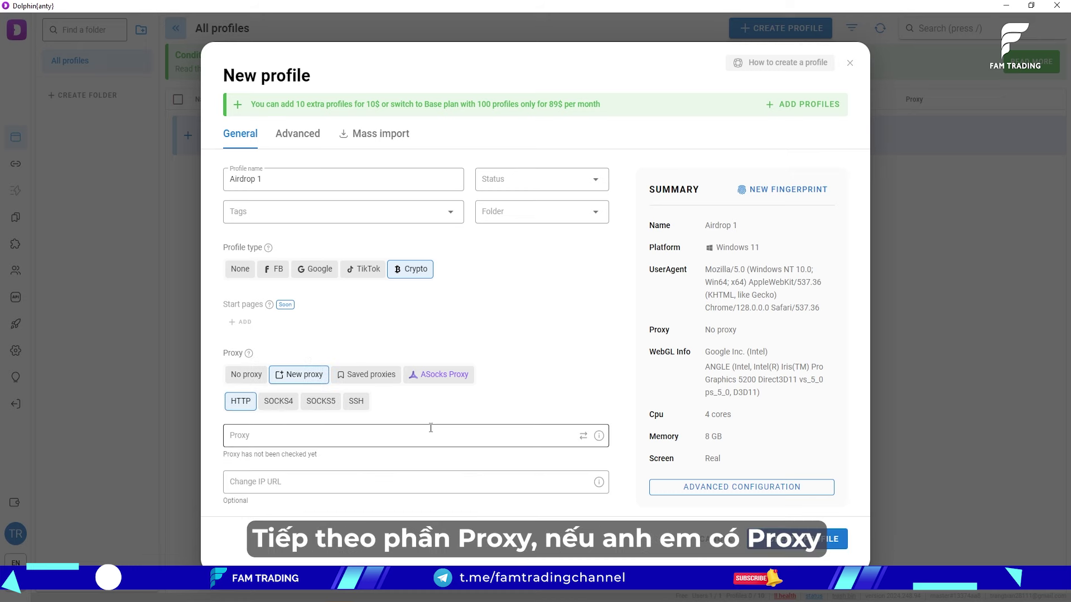
left_click(260, 377)
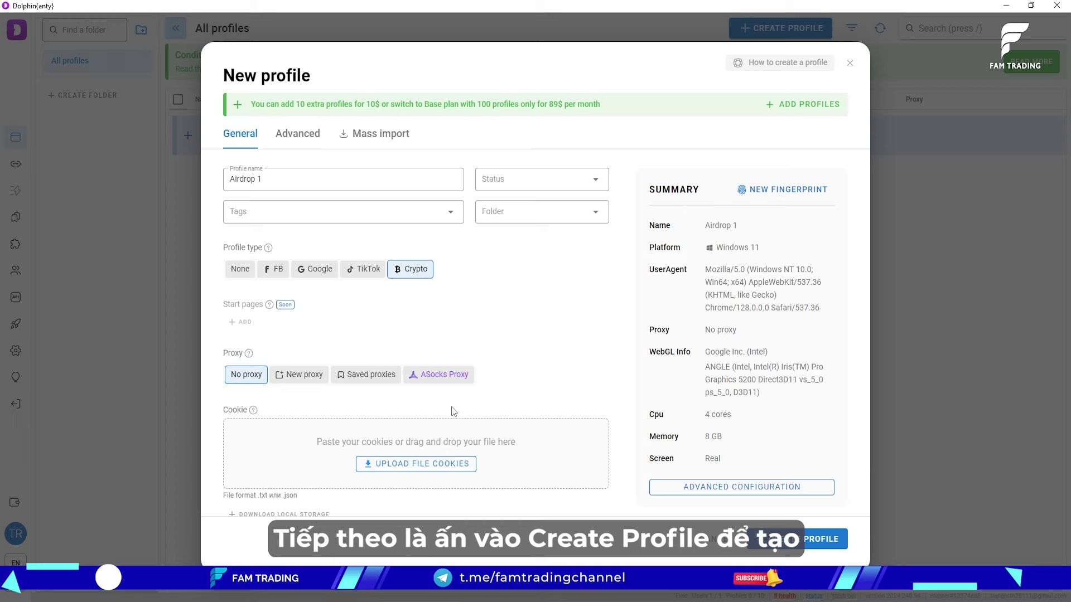
left_click(808, 548)
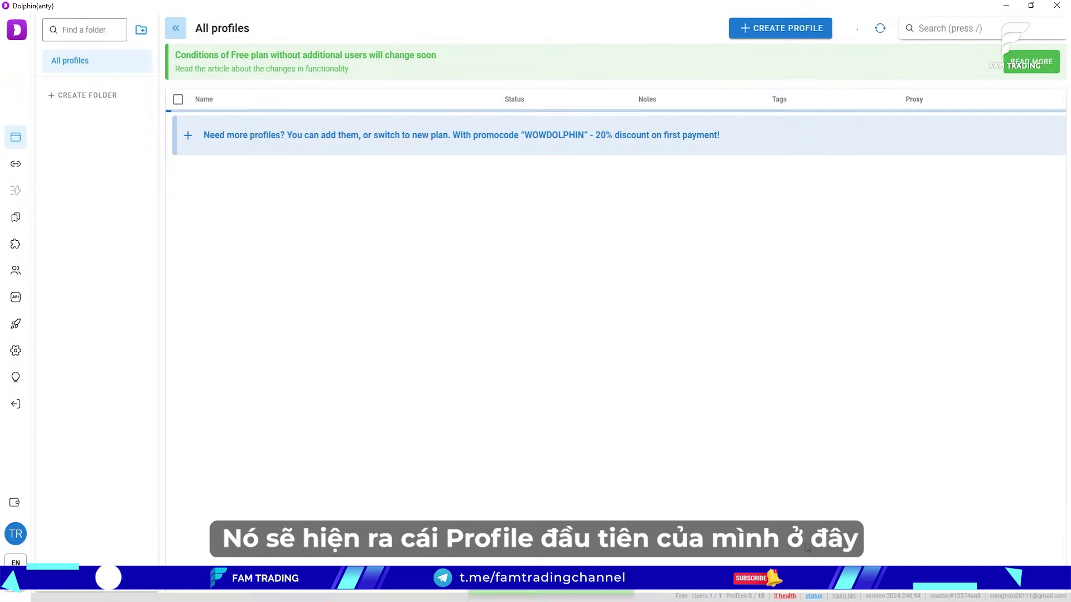
Create a second browser profile named Airdrop 2, keeping the Crypto type and no proxy
left_click(763, 29)
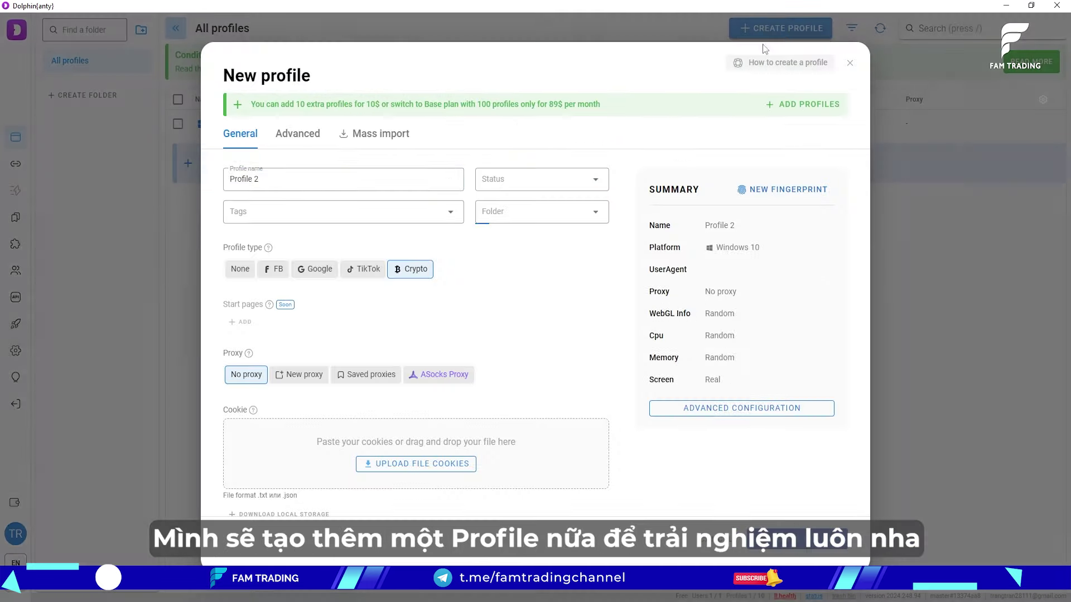
type("Airdrop 2")
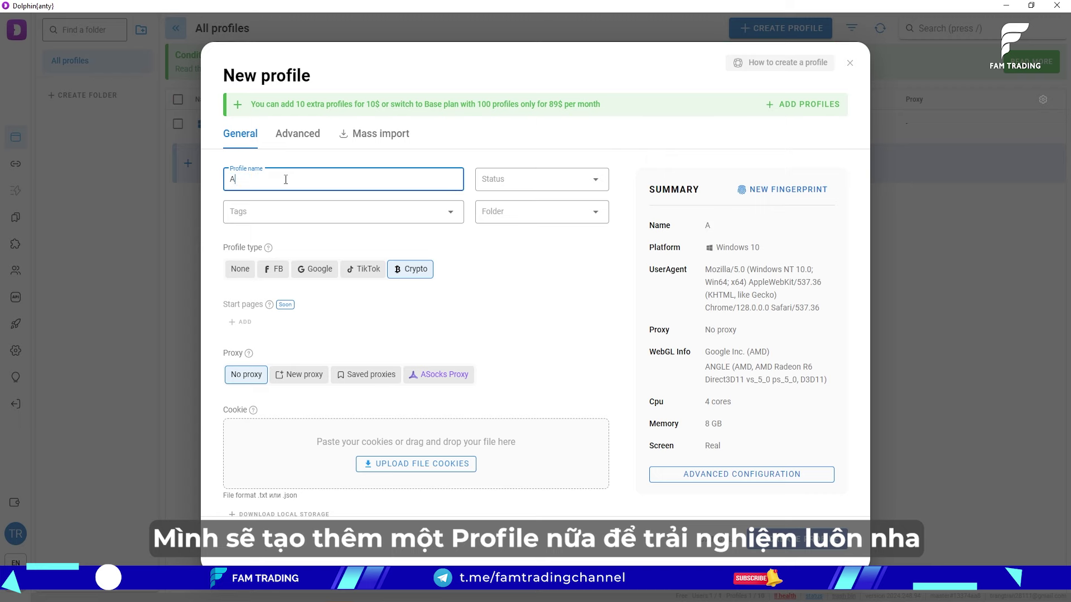
left_click(815, 536)
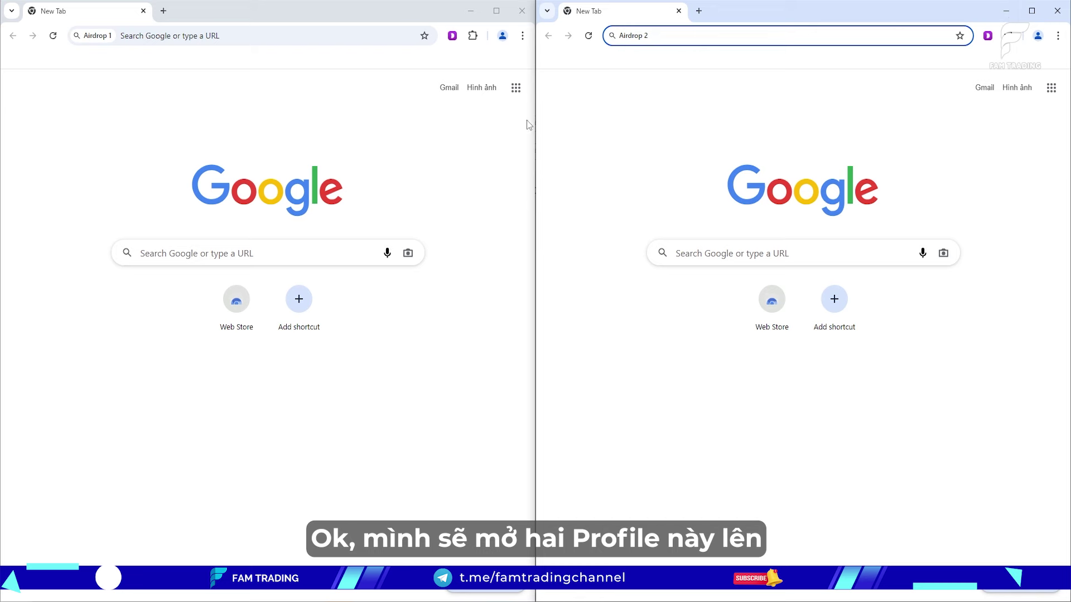
Search for particle network in the Airdrop 1 browser and open the official particle.network site
left_click(177, 36)
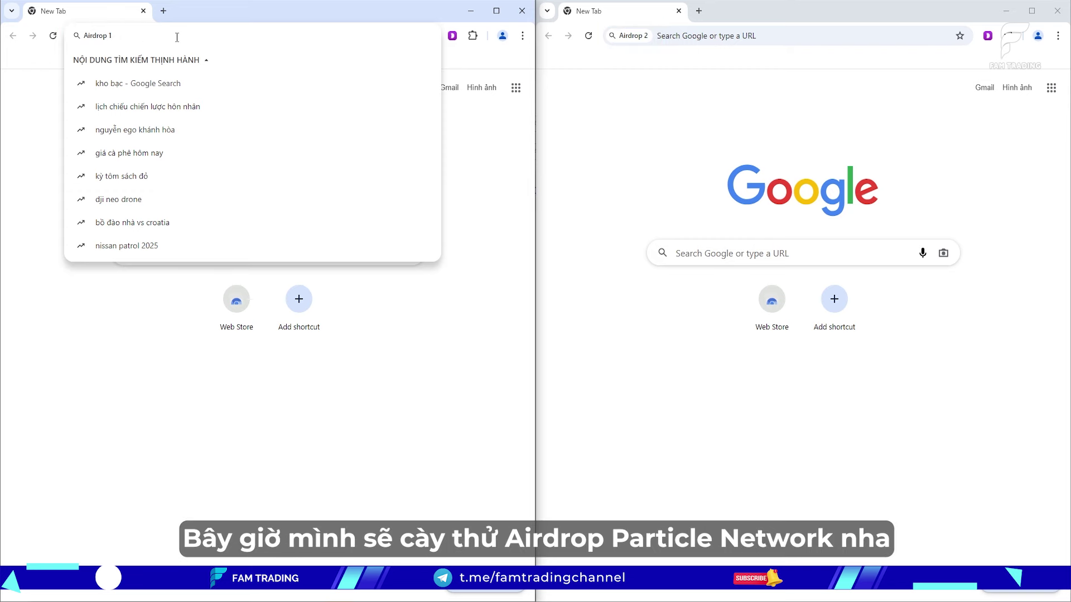
type("particle ")
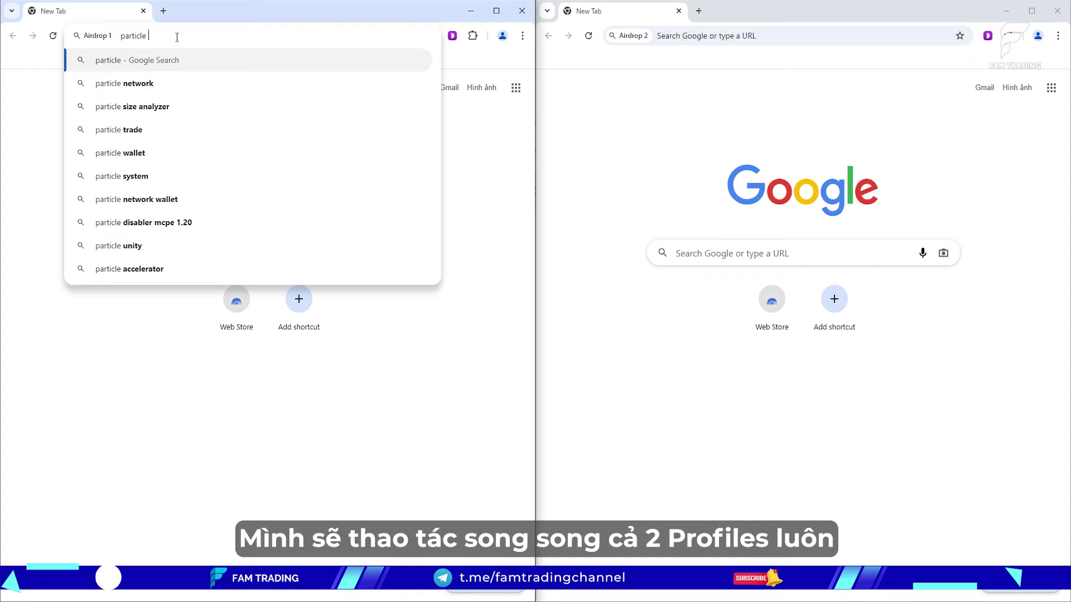
type("ne")
key("Return")
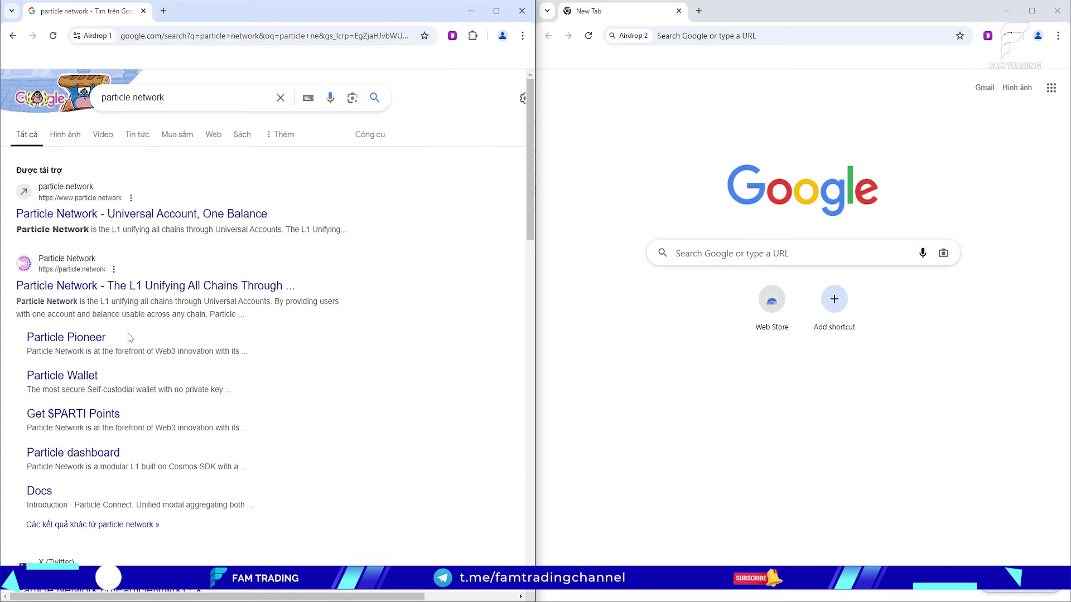
left_click(134, 286)
Copy the particle.network address from Airdrop 1 and load it in the Airdrop 2 browser
left_click(177, 37)
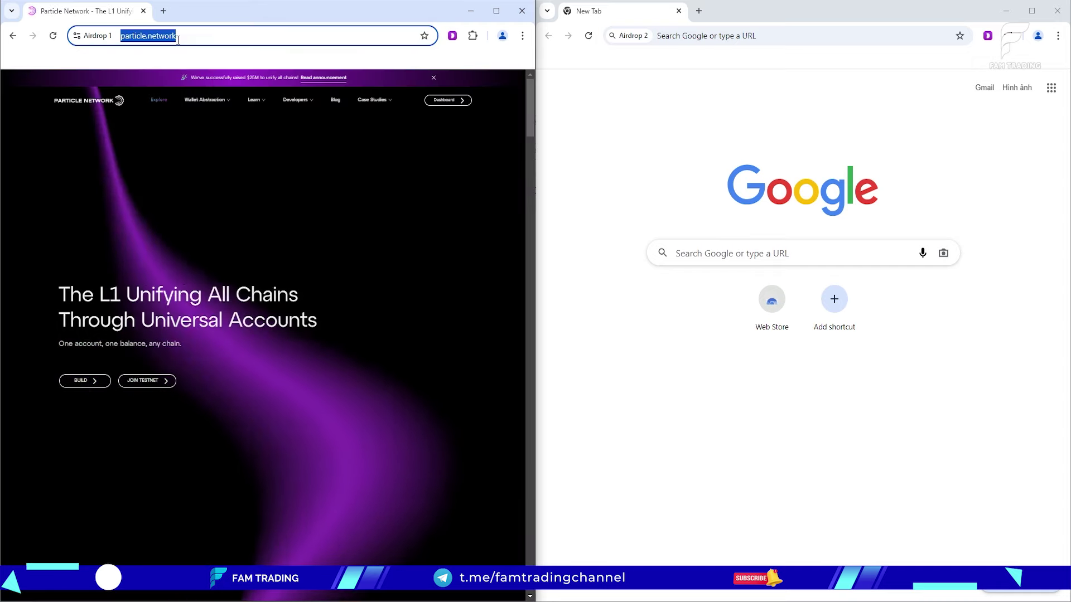
key("ctrl+c")
left_click(781, 35)
key("ctrl+v")
key("Return")
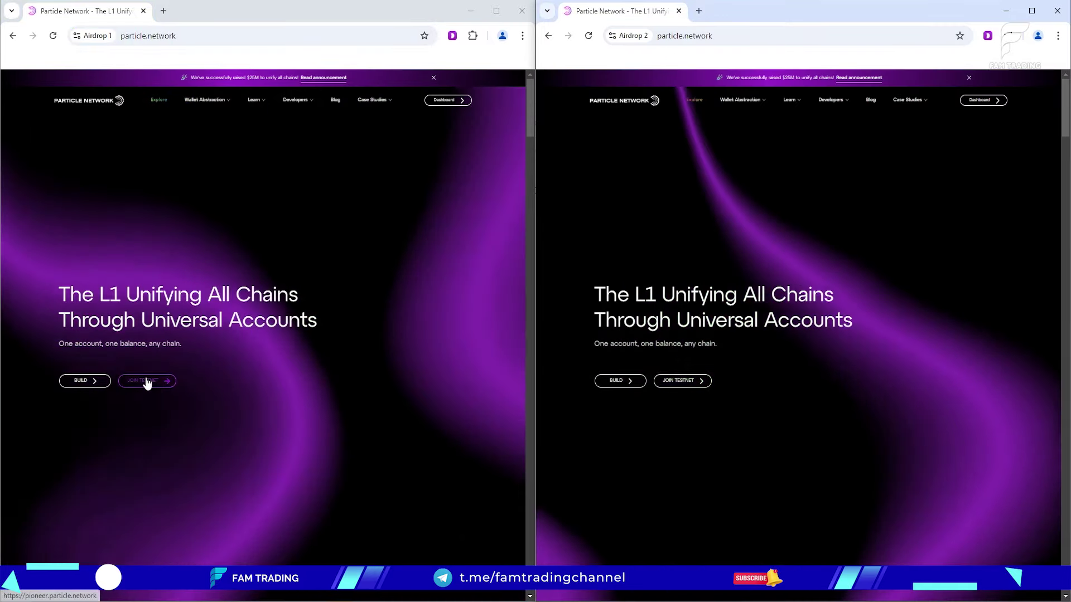
Join the testnet in both profiles, dismiss the overlays and launch Particle Pioneer's points page
left_click(146, 381)
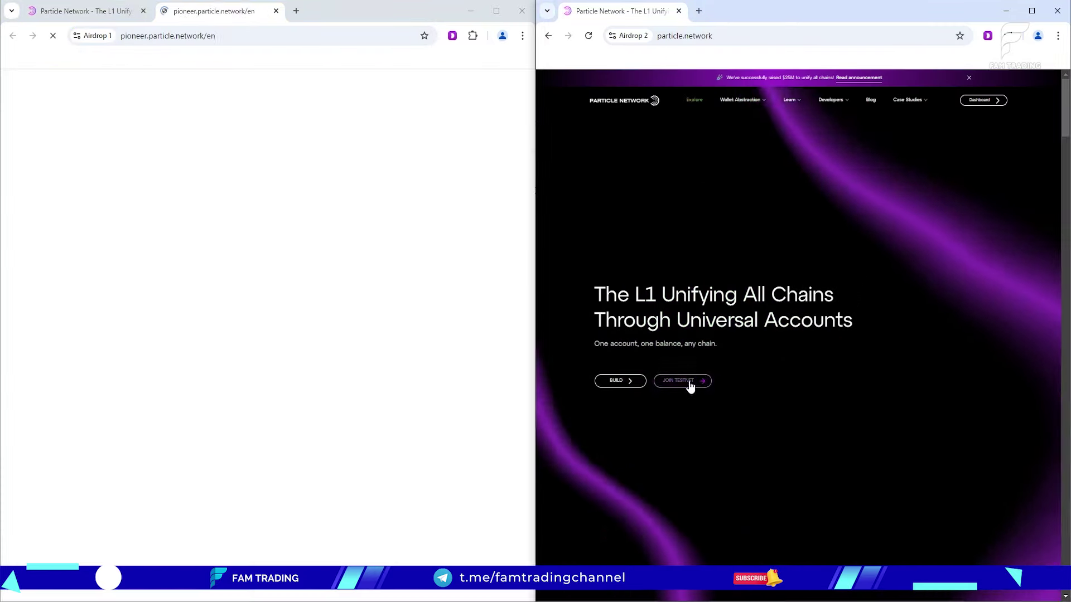
left_click(690, 382)
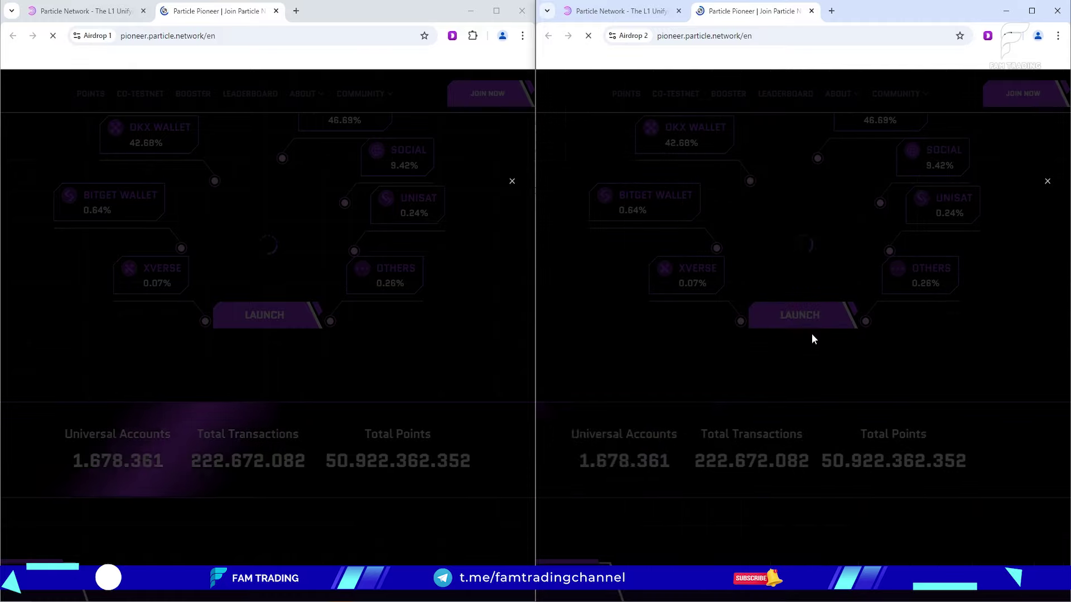
left_click(512, 181)
left_click(1047, 181)
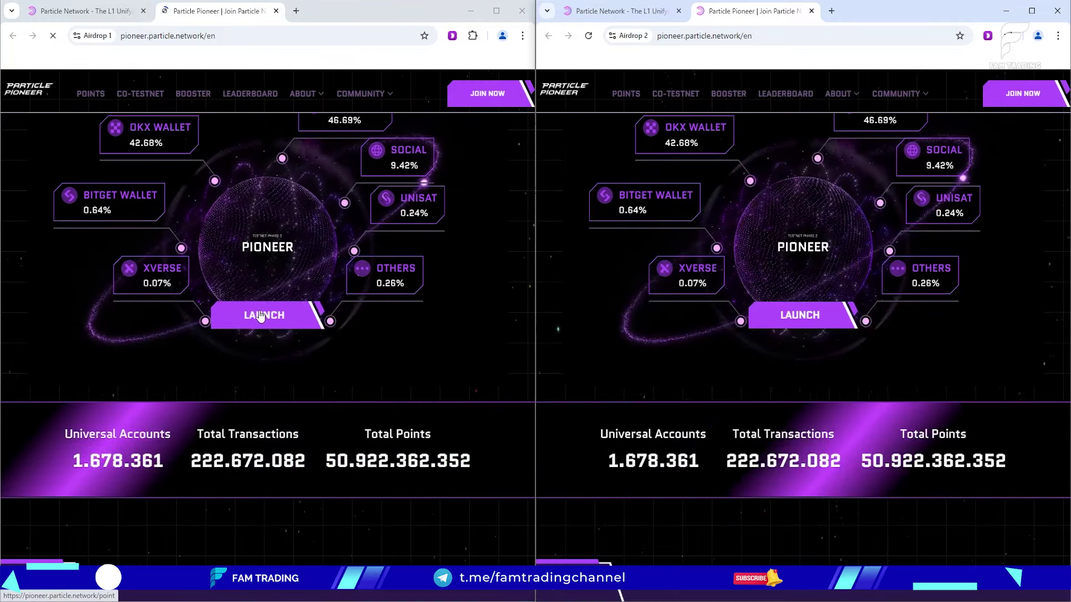
left_click(262, 316)
left_click(806, 315)
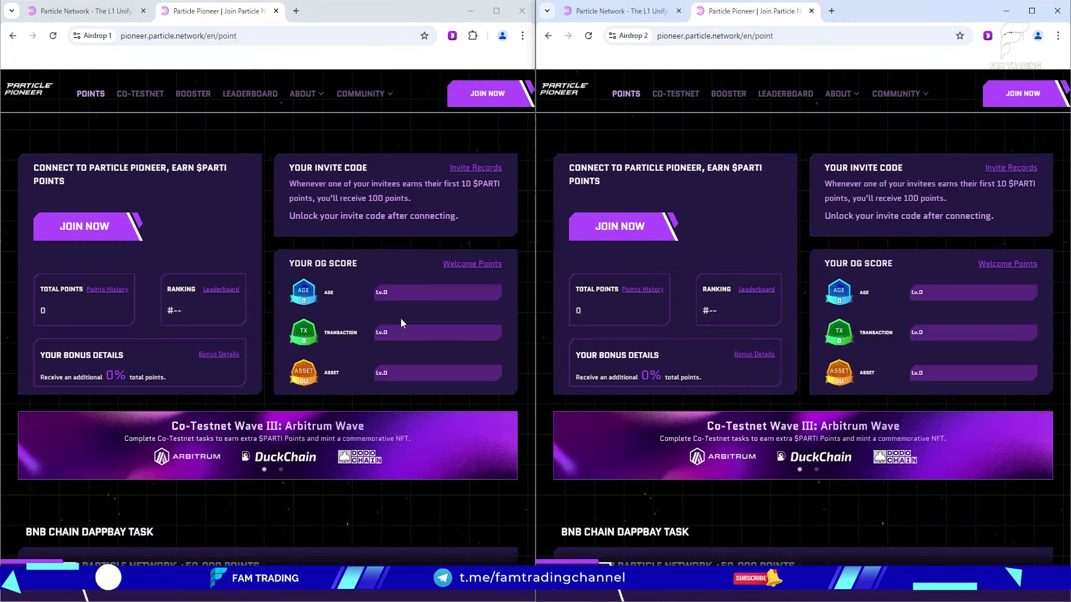
Open the Particle Pioneer sign-up page in both profiles and choose MetaMask as the wallet in Airdrop 1
left_click(485, 93)
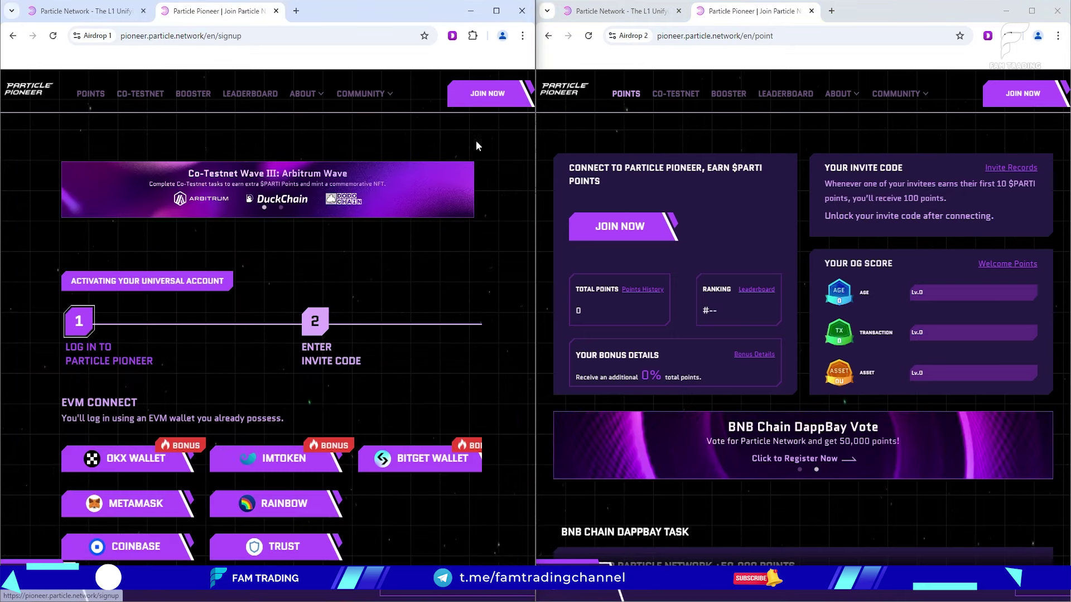
left_click(1022, 94)
scroll(419, 372, "down", 1)
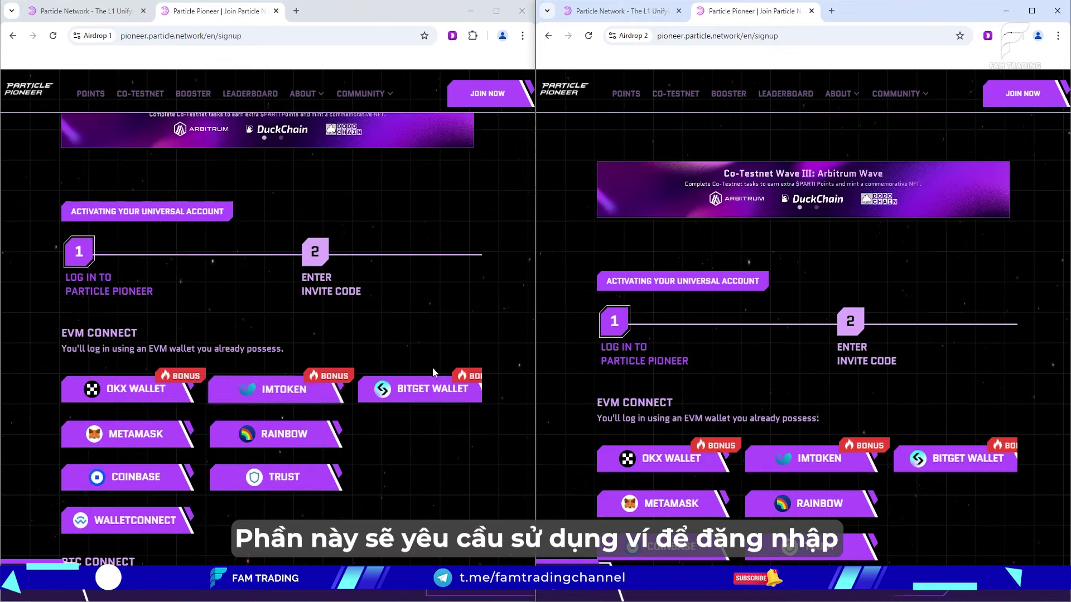
left_click(128, 438)
Search for metamask in a new tab of the Airdrop 1 browser and open the metamask.io site
left_click(296, 11)
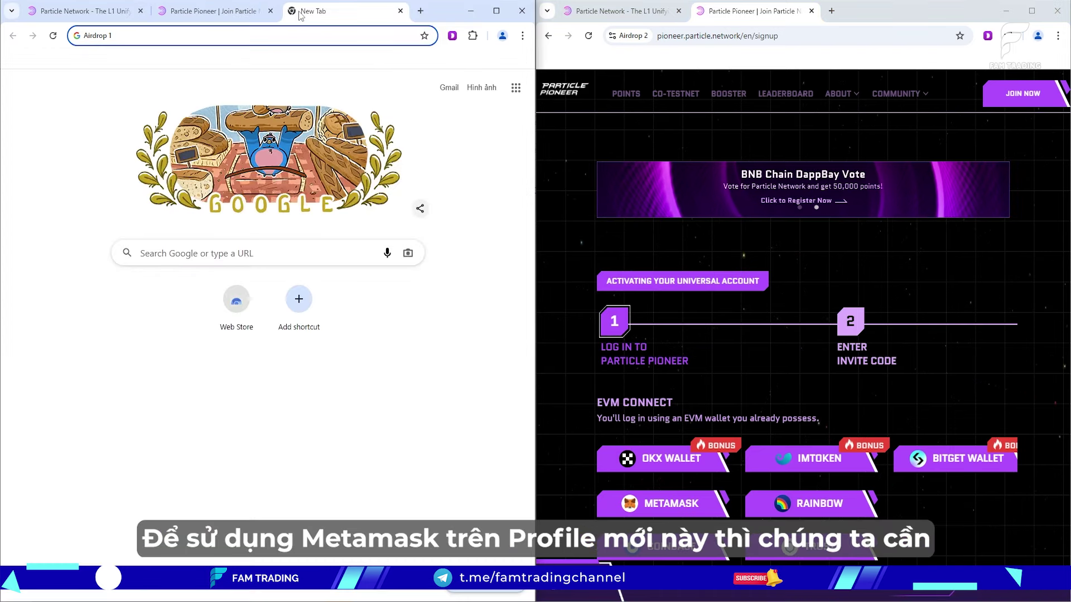
type("meta")
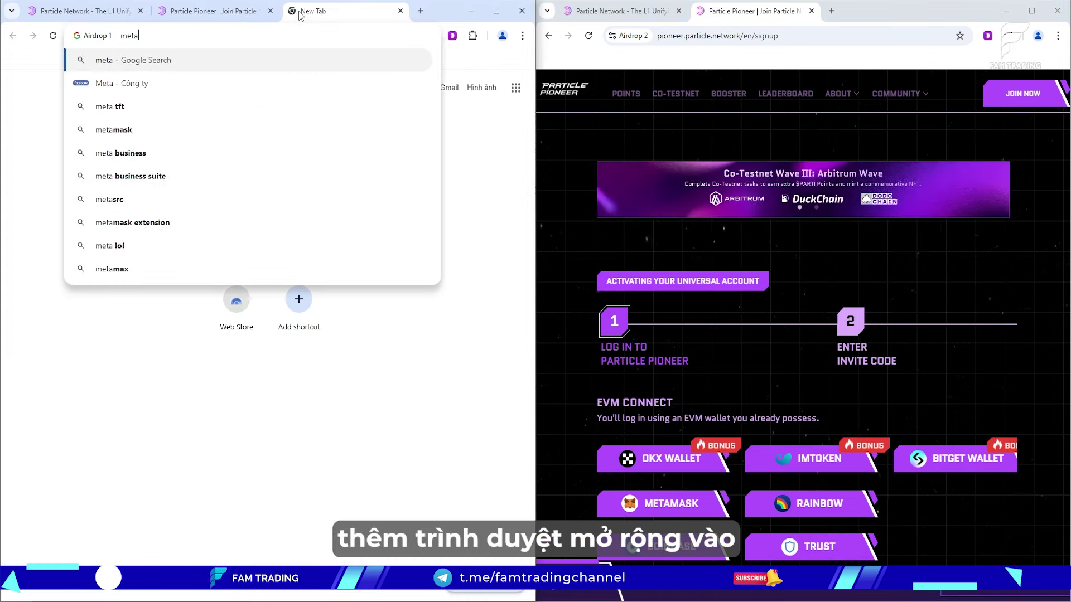
type("msk")
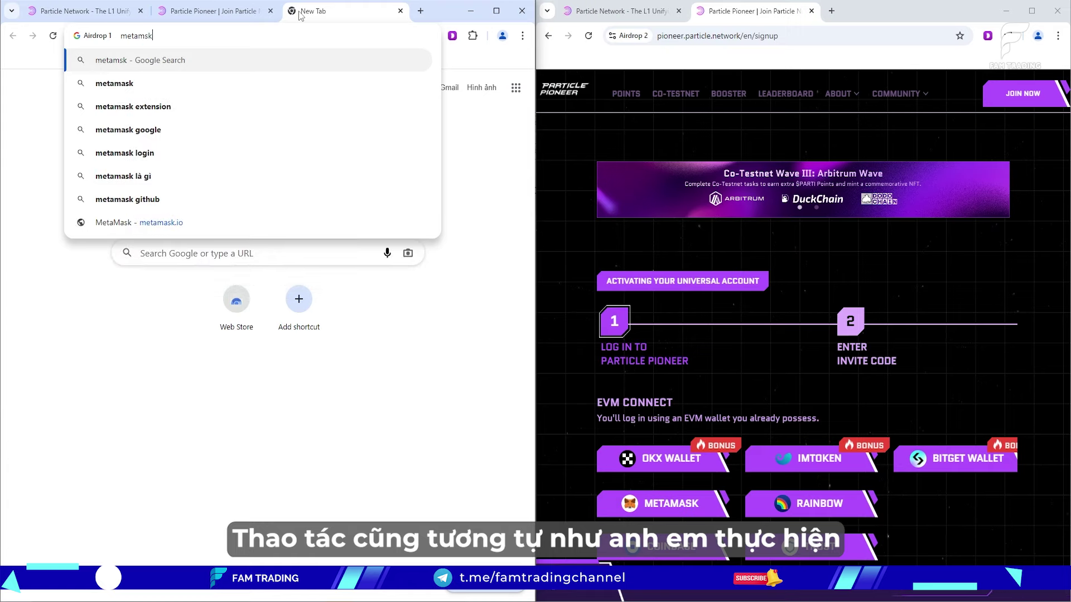
left_click(266, 87)
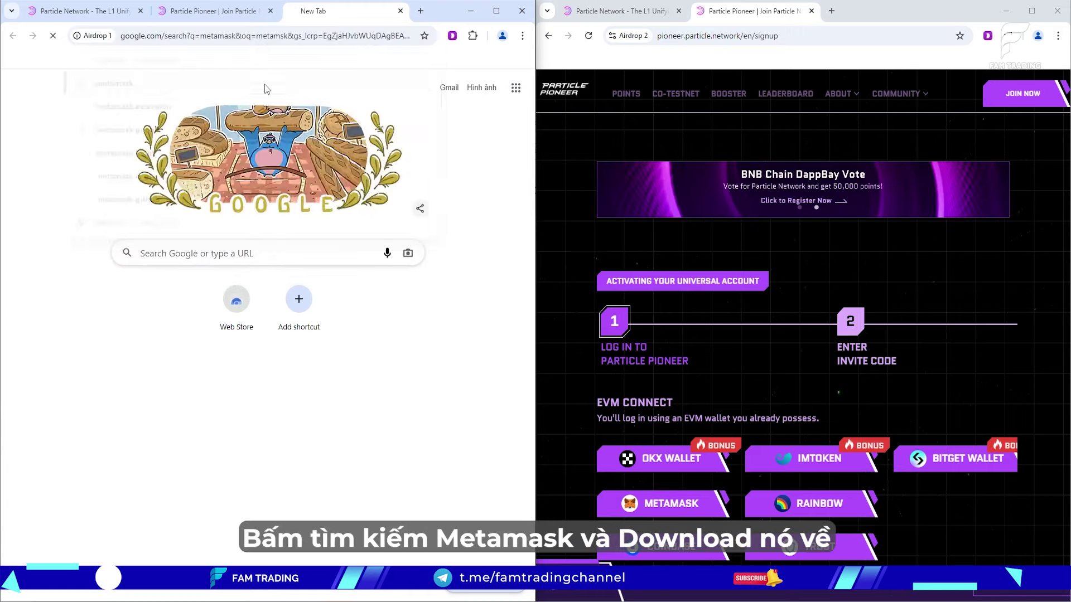
left_click(183, 195)
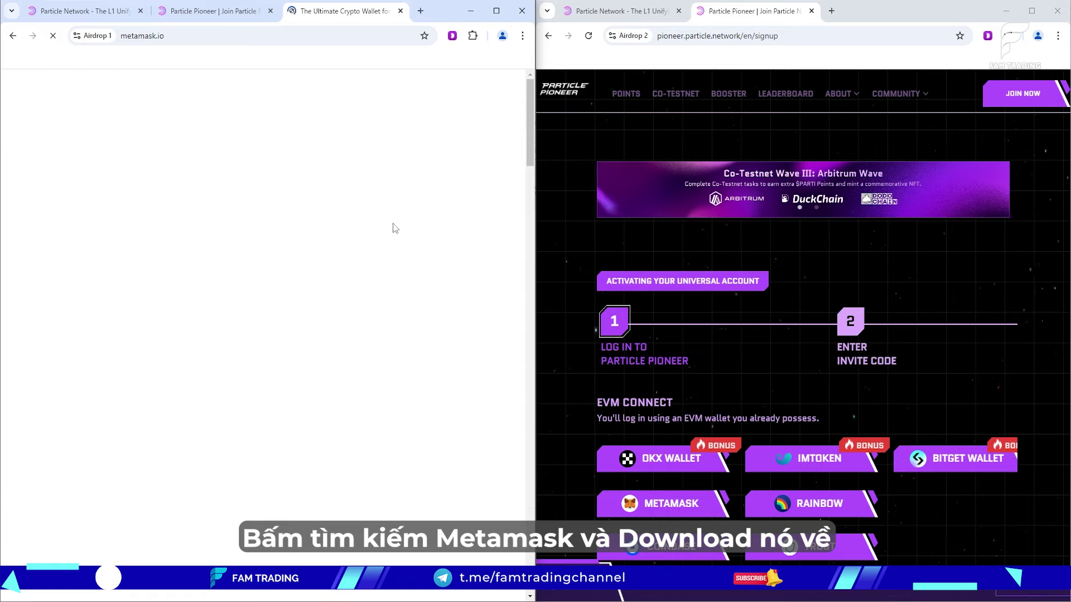
Open MetaMask's Chrome Web Store page in Airdrop 1, copy its address and load it in a new Airdrop 2 tab
left_click(177, 310)
left_click(119, 399)
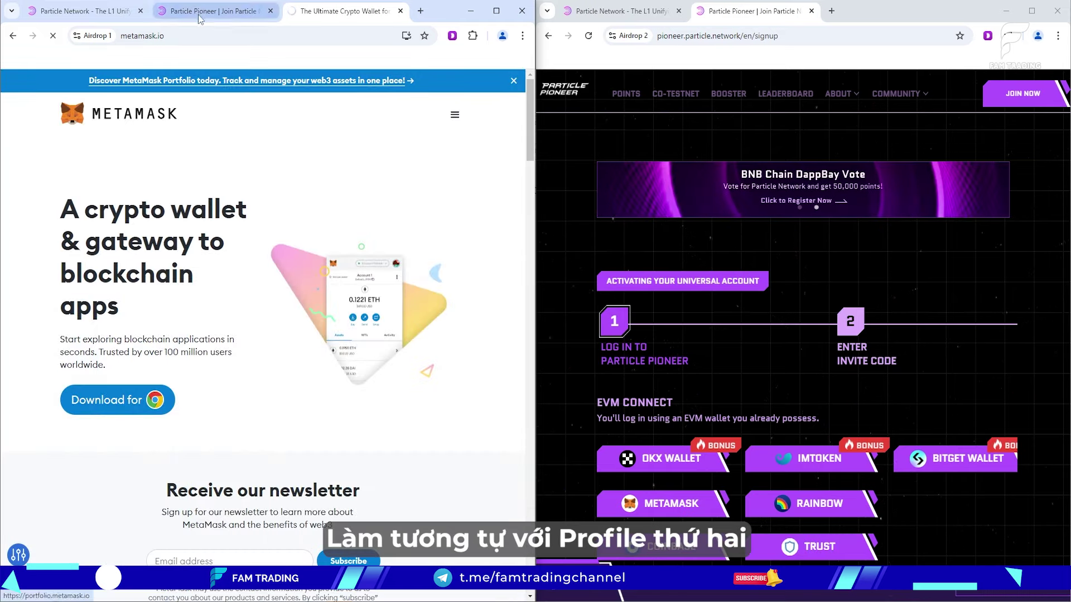
left_click(194, 31)
key("ctrl+c")
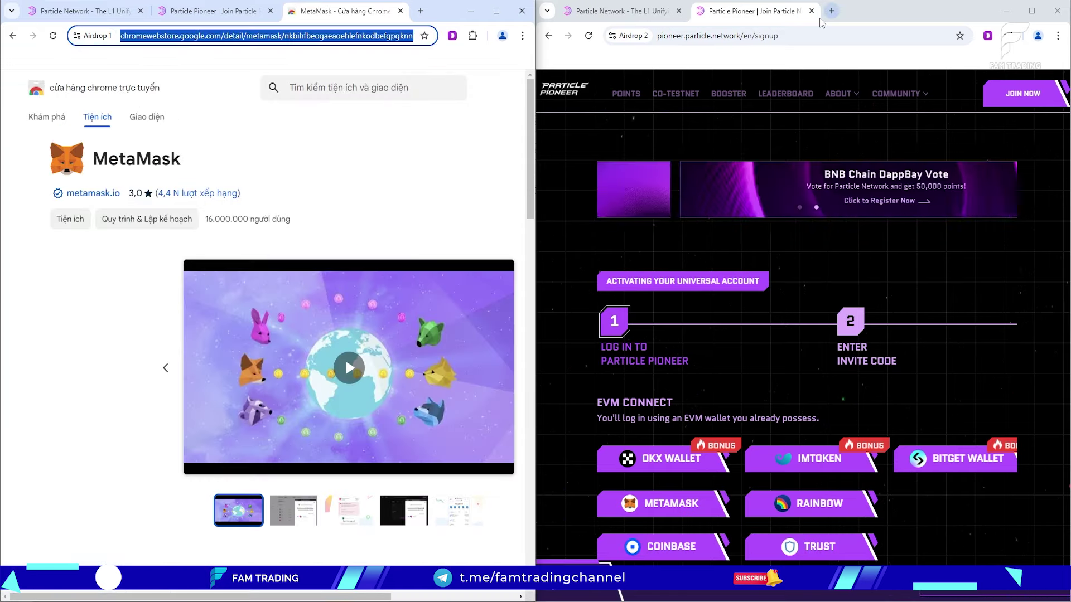
left_click(833, 12)
key("ctrl+v")
key("Return")
left_click(373, 160)
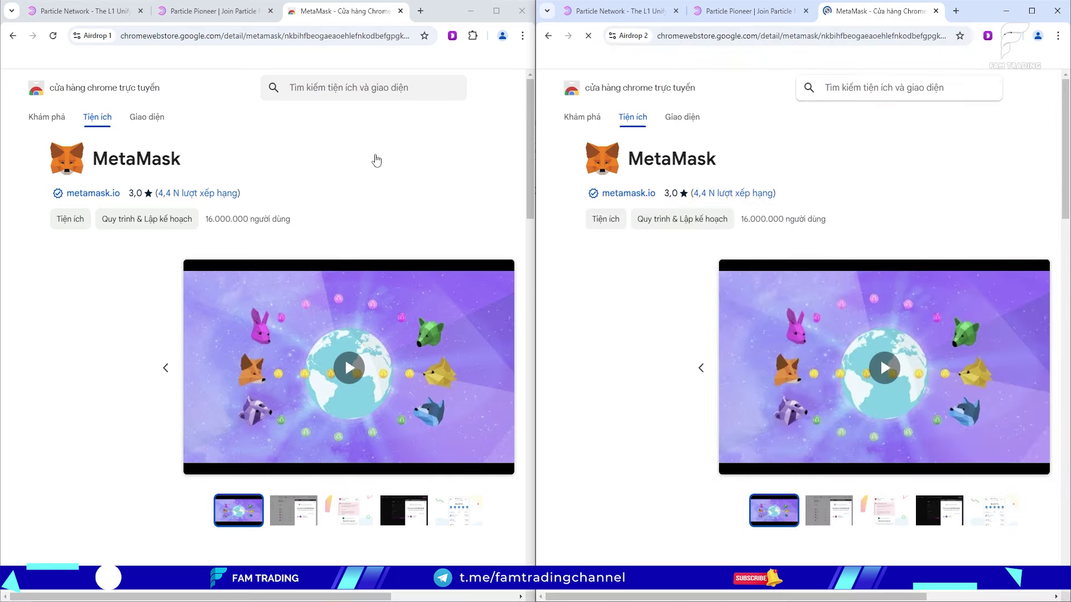
Reduce the store page zoom to 90% and add the MetaMask extension in both profiles
key("ctrl+minus")
left_click(512, 149)
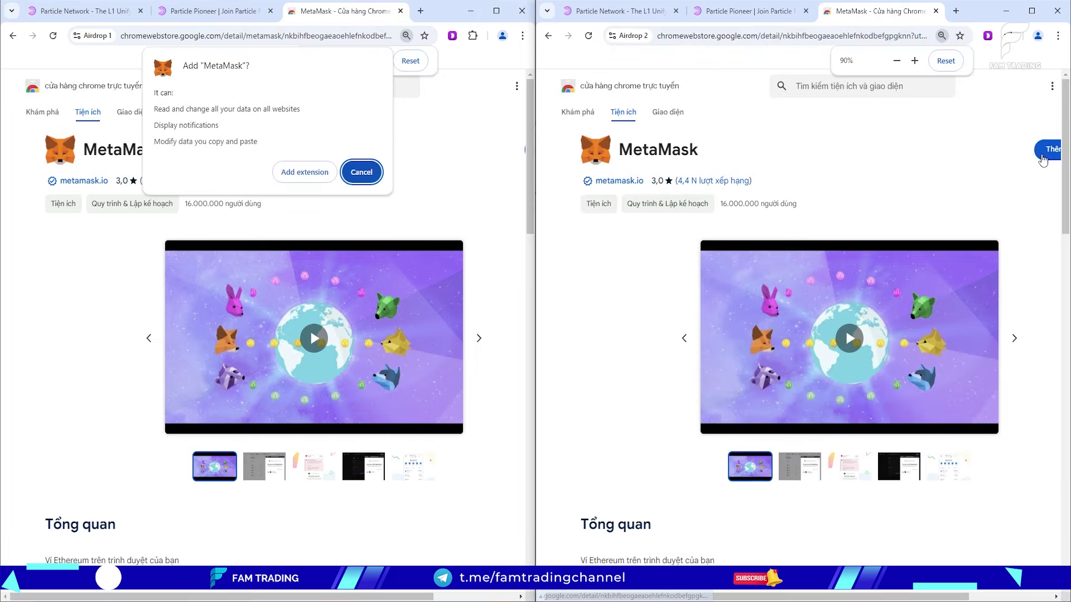
left_click(305, 173)
left_click(821, 172)
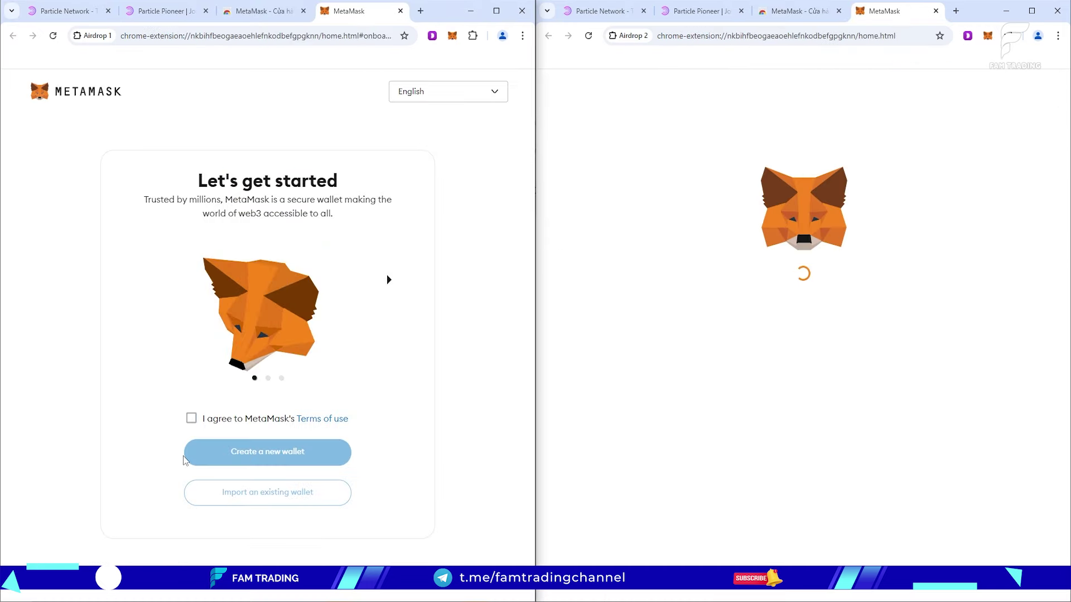
Accept MetaMask's terms, choose to create a new wallet and agree to the usage data request, including marketing use
left_click(237, 422)
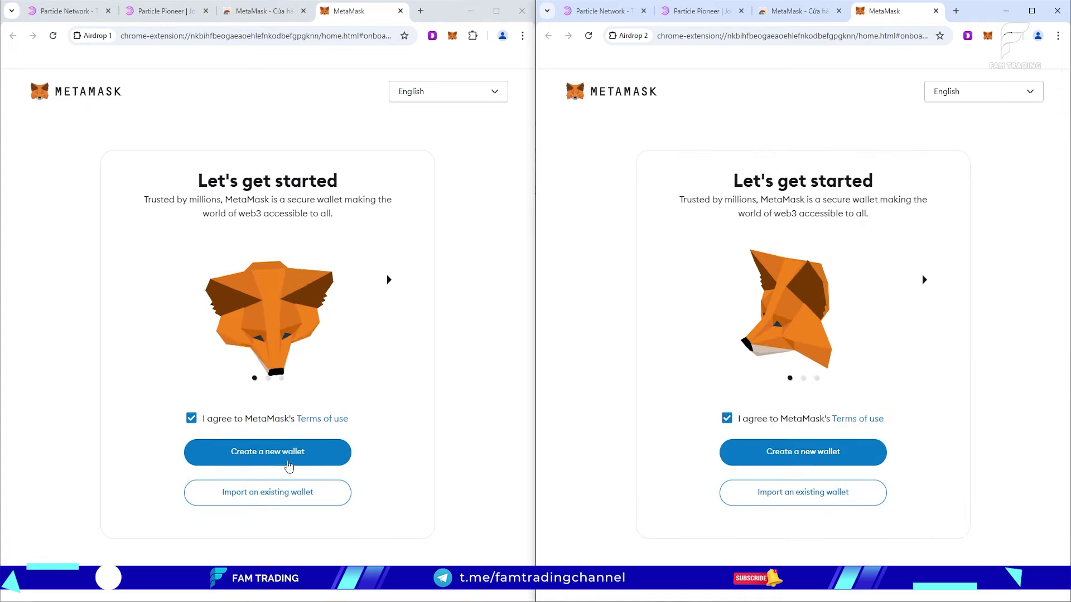
left_click(288, 466)
left_click(121, 428)
left_click(318, 526)
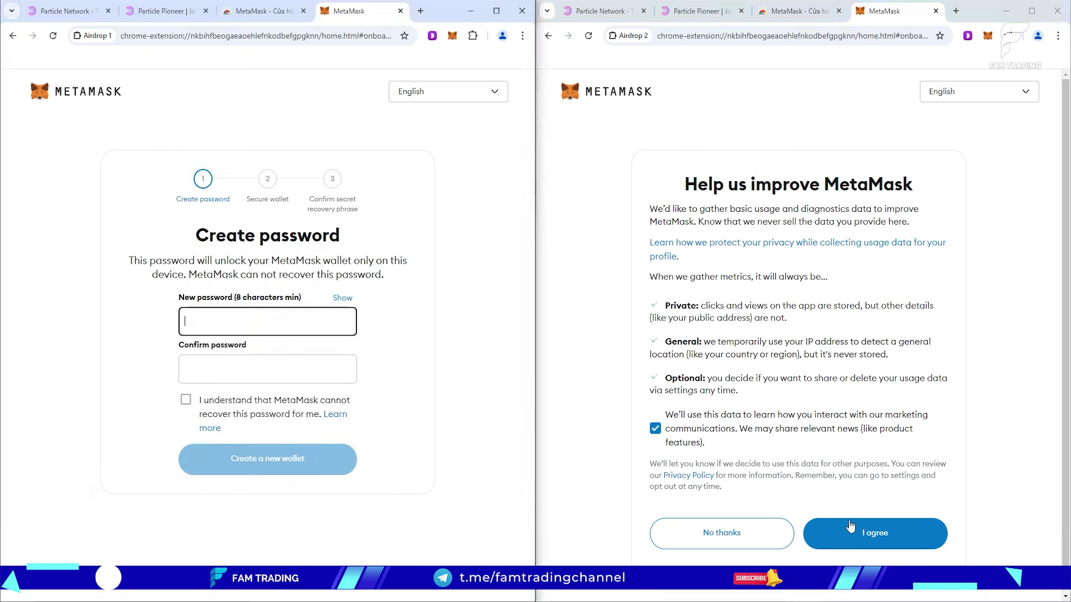
Enter and confirm the wallet password in Airdrop 1, accept the password recovery notice and create the wallet
type("********")
left_click(288, 411)
type("********")
left_click(202, 446)
left_click(288, 505)
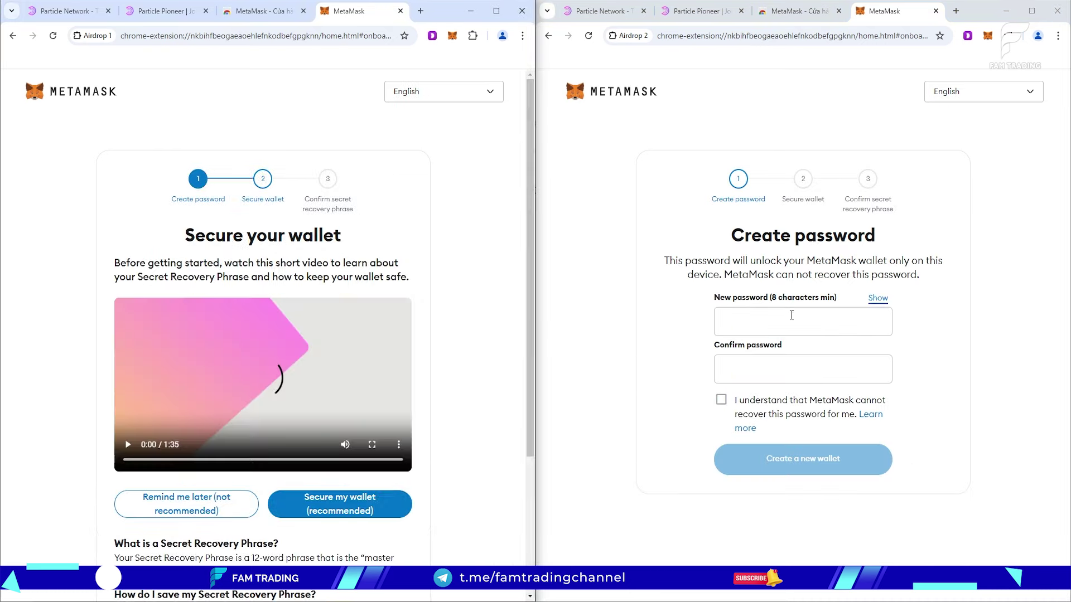
Enter and confirm the wallet password in Airdrop 2, accept the password recovery notice and create the wallet
left_click(790, 314)
type("********")
left_click(786, 414)
type("********")
left_click(721, 442)
left_click(798, 512)
Choose the recommended option to secure the wallet in both profiles, opening their Secret Recovery Phrase pages
scroll(247, 439, "down", 1)
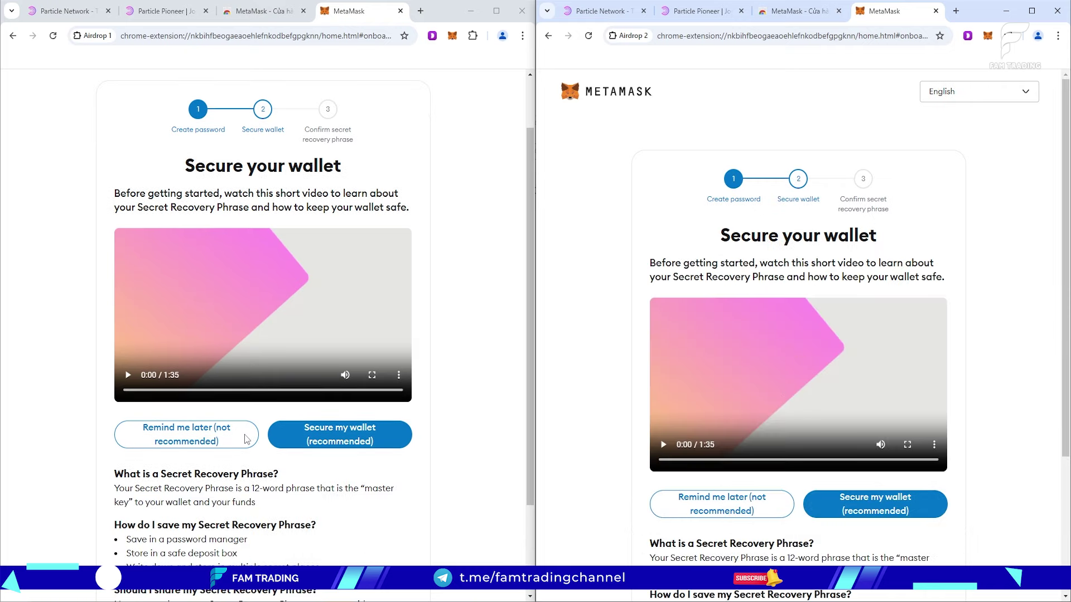
scroll(247, 439, "down", 2)
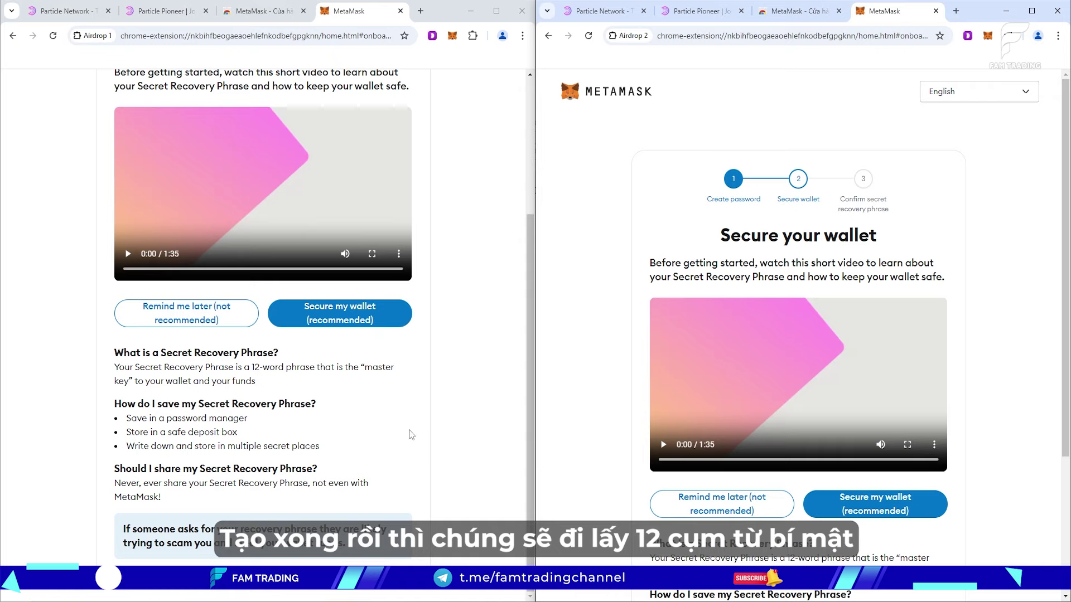
scroll(411, 435, "up", 1)
left_click(393, 389)
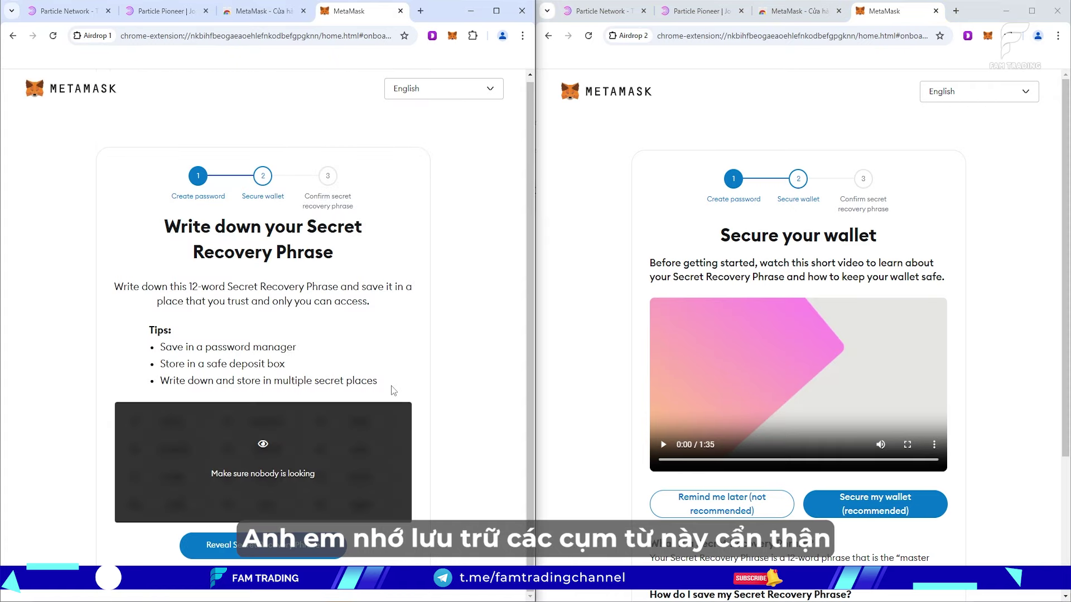
left_click(909, 504)
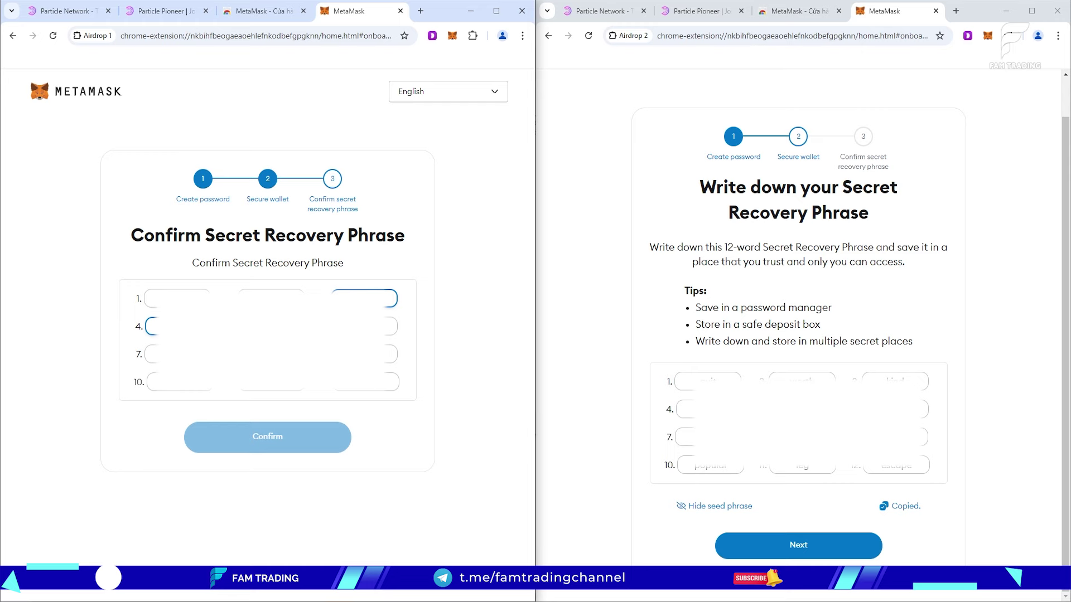
Confirm the Secret Recovery Phrase in Airdrop 1 and finish the MetaMask setup
left_click(253, 443)
left_click(251, 449)
left_click(277, 470)
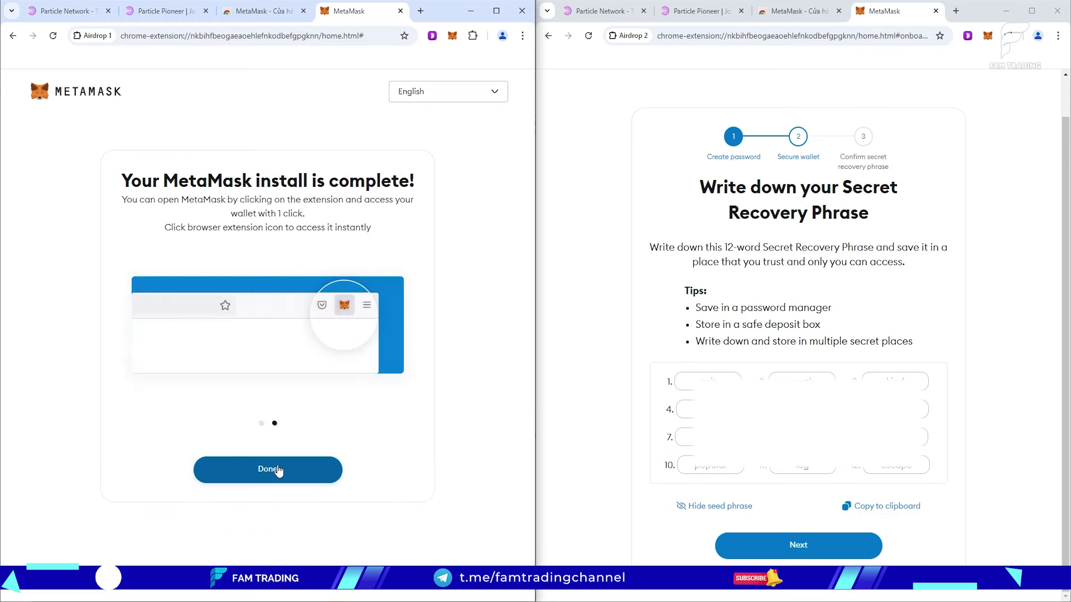
Continue to the Secret Recovery Phrase check in Airdrop 2, confirm it and complete the MetaMask setup
left_click(833, 551)
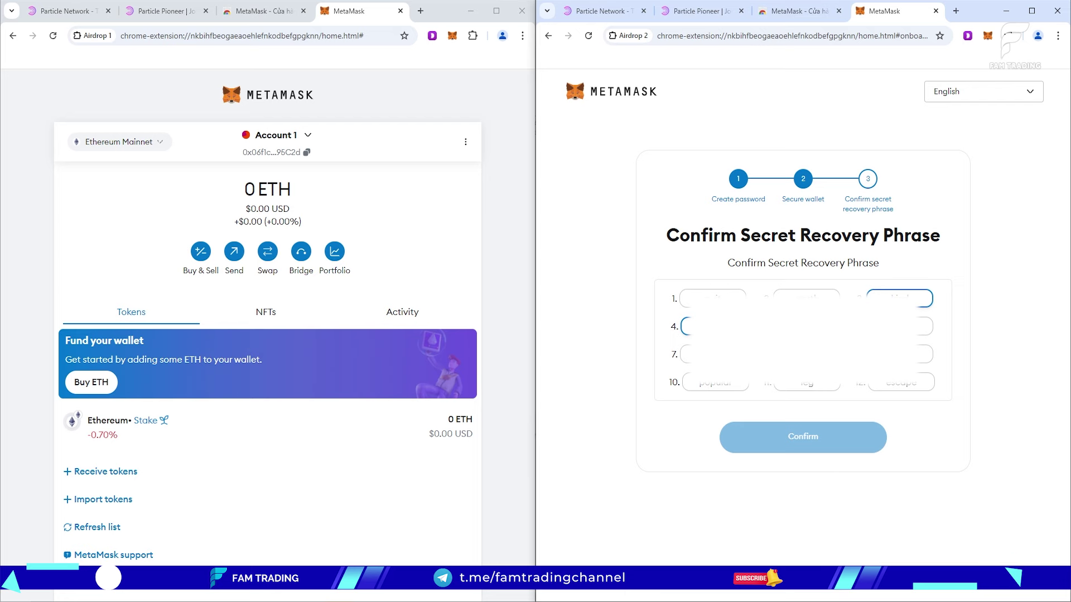
left_click(787, 446)
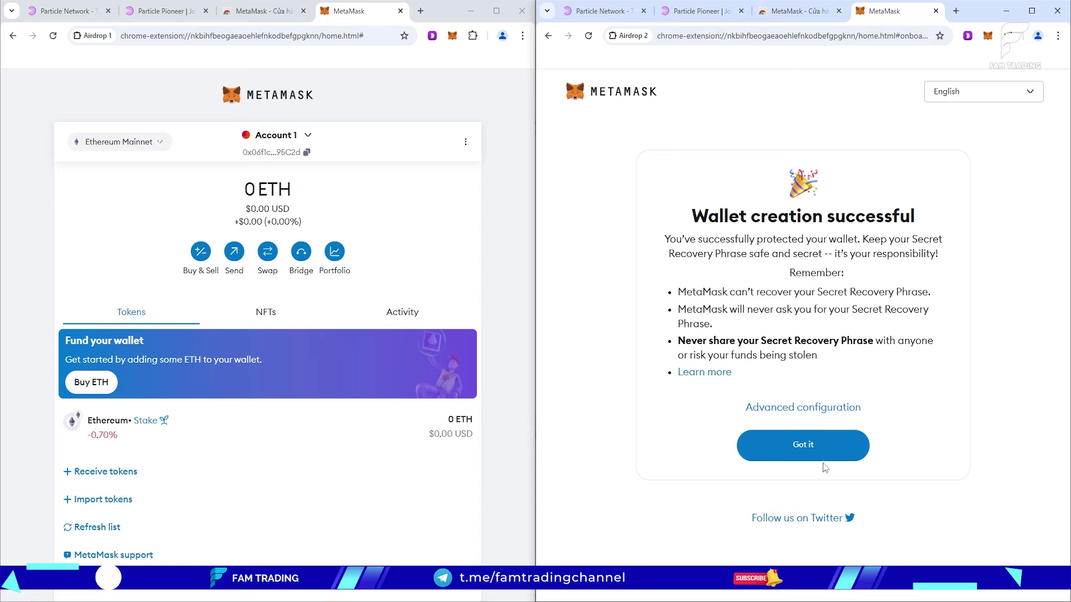
left_click(836, 446)
left_click(837, 469)
left_click(838, 464)
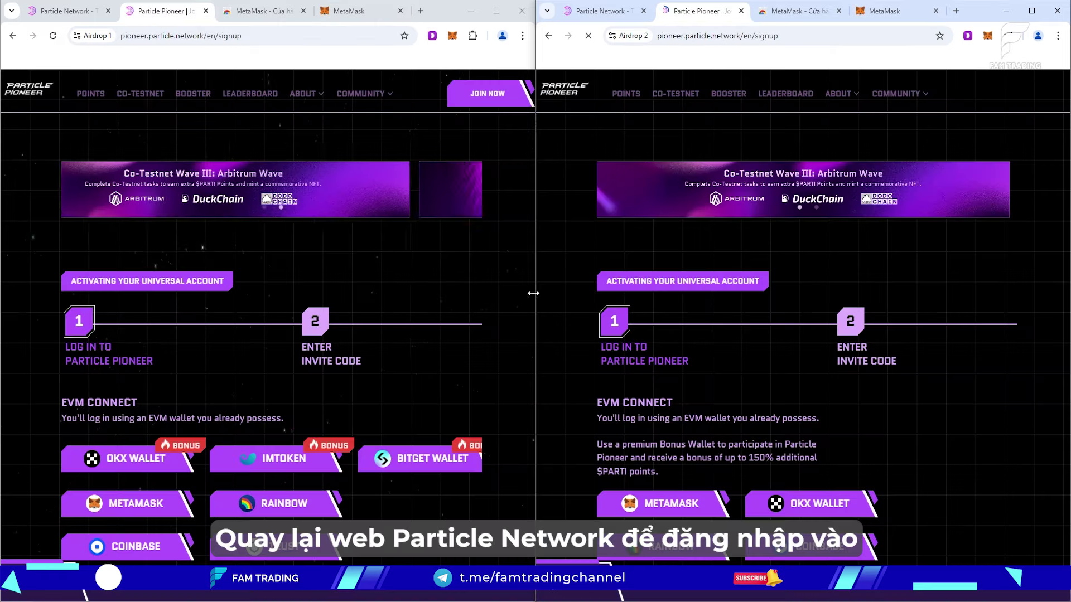
Choose MetaMask on the Particle Pioneer sign-up page in Airdrop 1 and approve the site's connection to the wallet
scroll(211, 431, "down", 3)
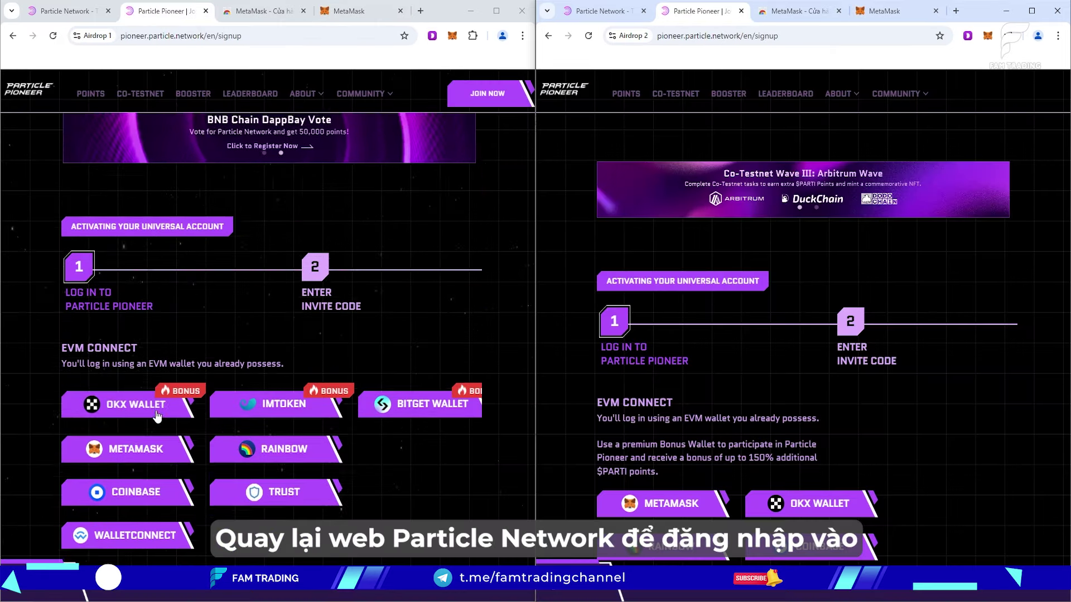
left_click(184, 434)
left_click(484, 330)
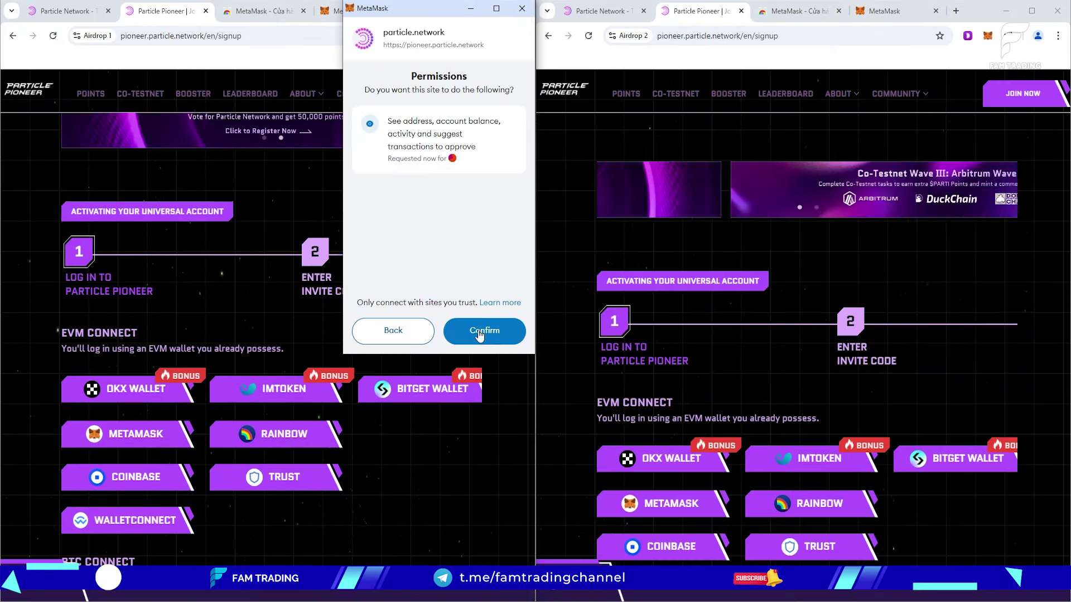
left_click(484, 330)
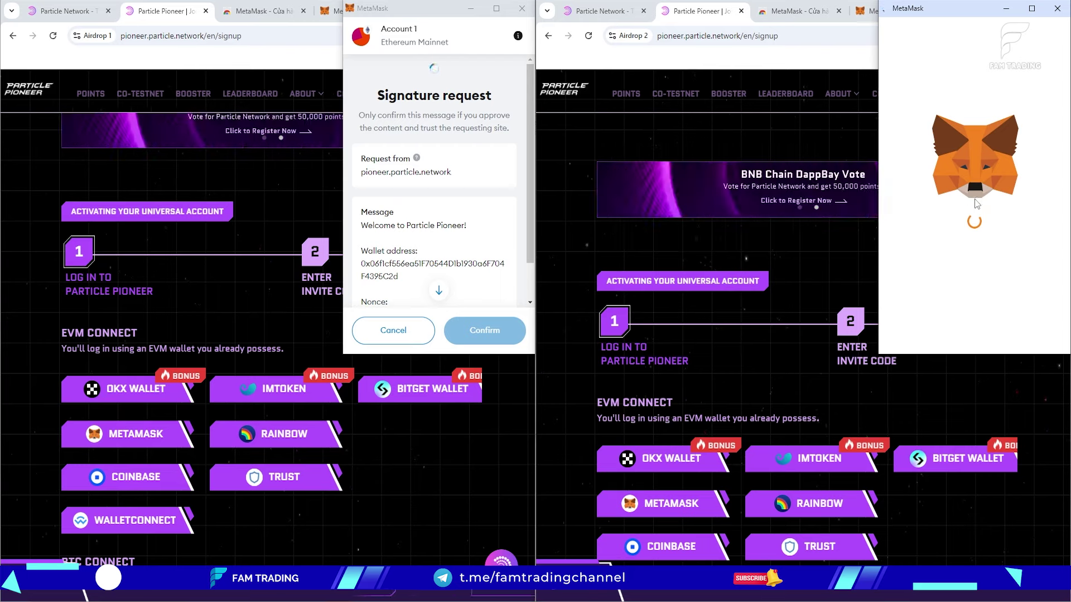
Approve the MetaMask connection to Particle Pioneer in Airdrop 2 and confirm the signature requests in both profiles
left_click(1015, 330)
left_click(1015, 330)
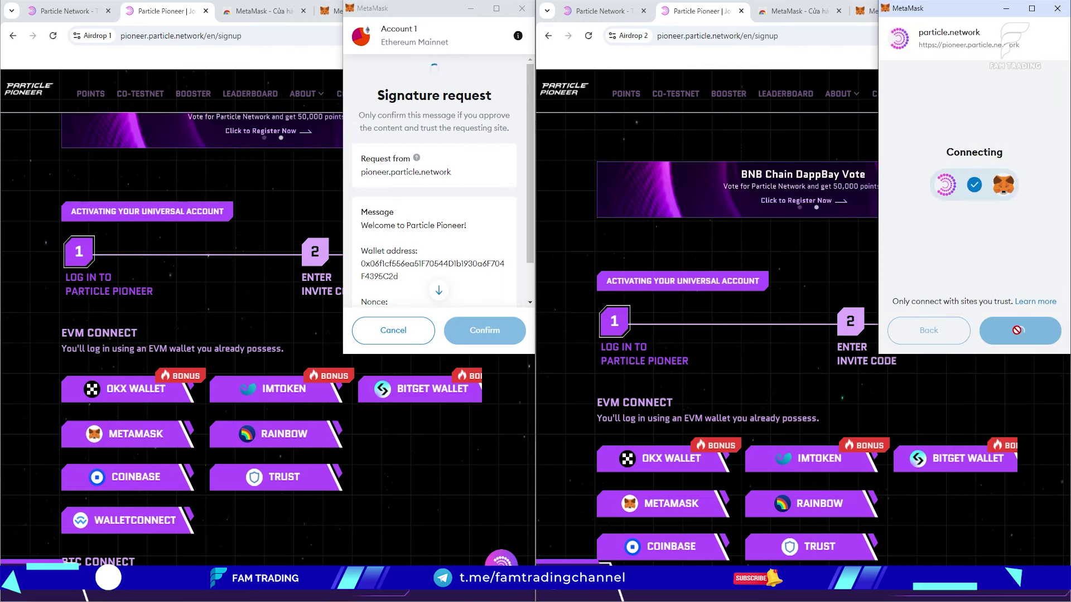
left_click(484, 330)
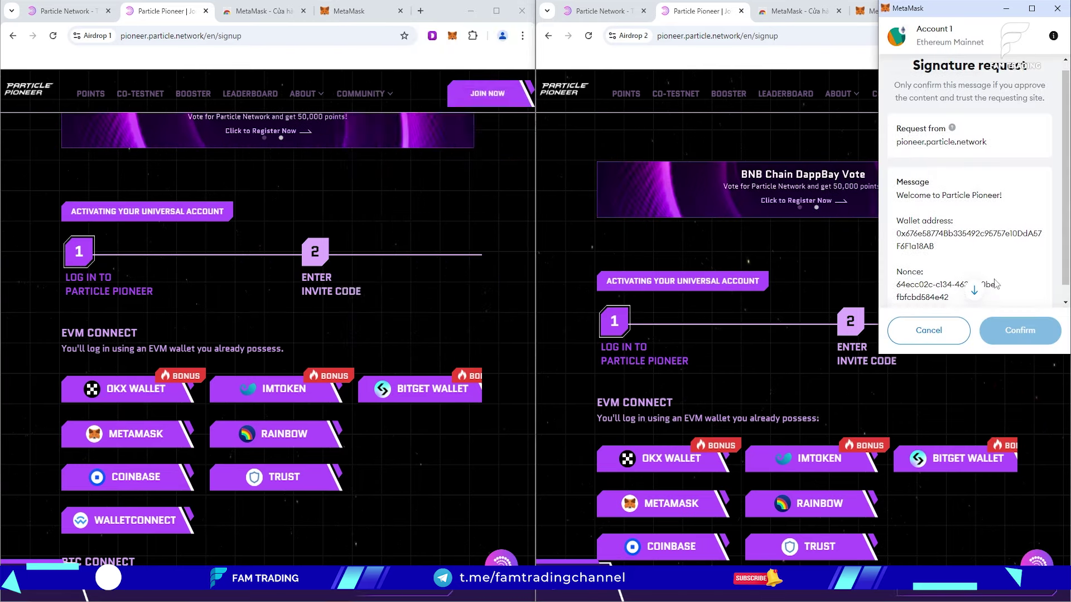
left_click(1008, 331)
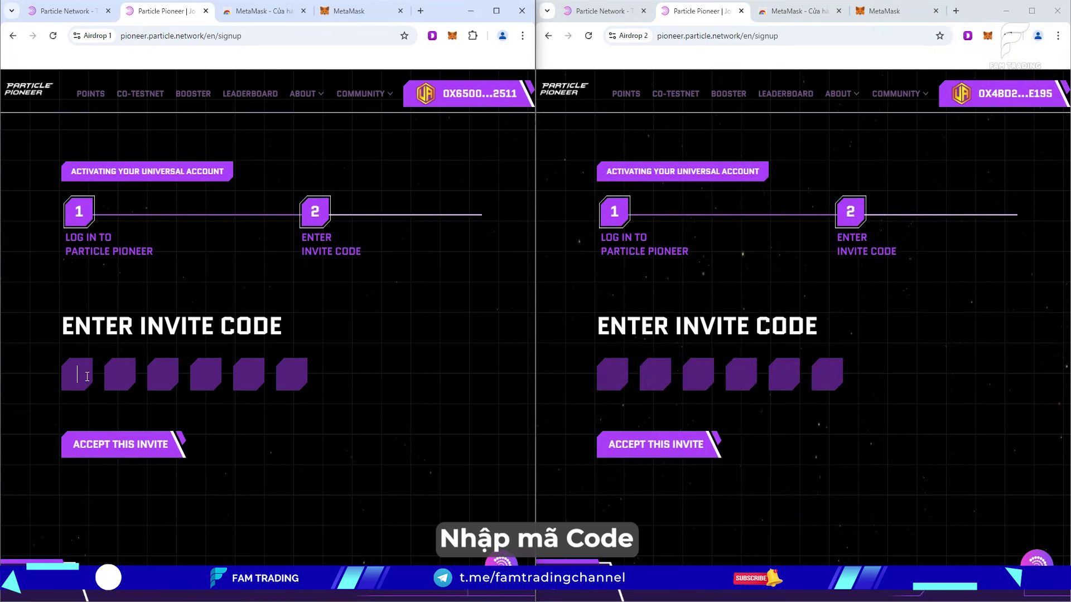
Paste the Particle Pioneer invite code in both the Airdrop 1 and Airdrop 2 profiles
key("ctrl+v")
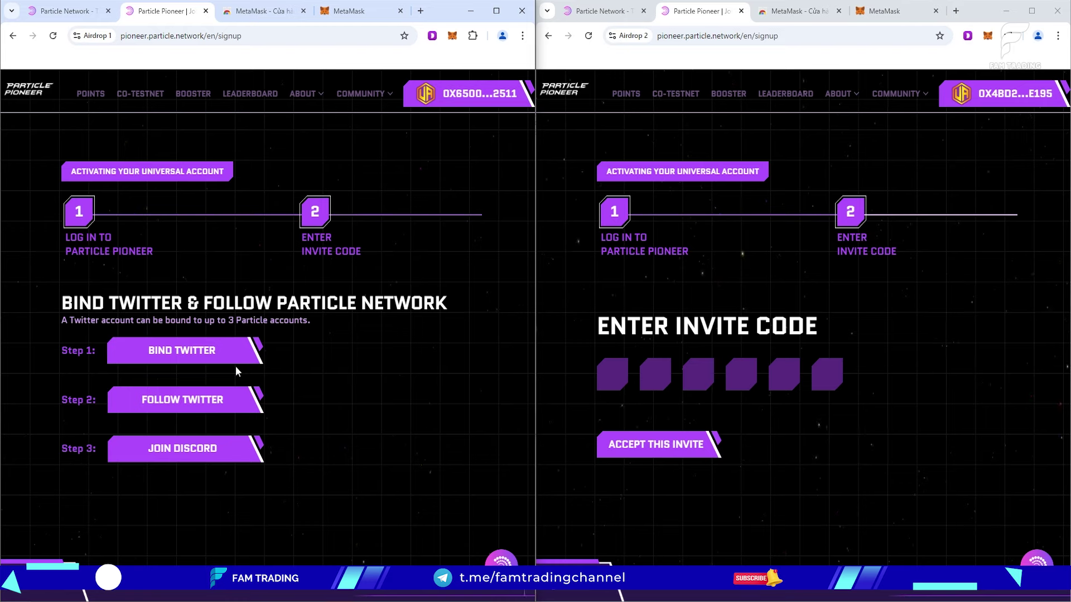
left_click(615, 381)
key("ctrl+v")
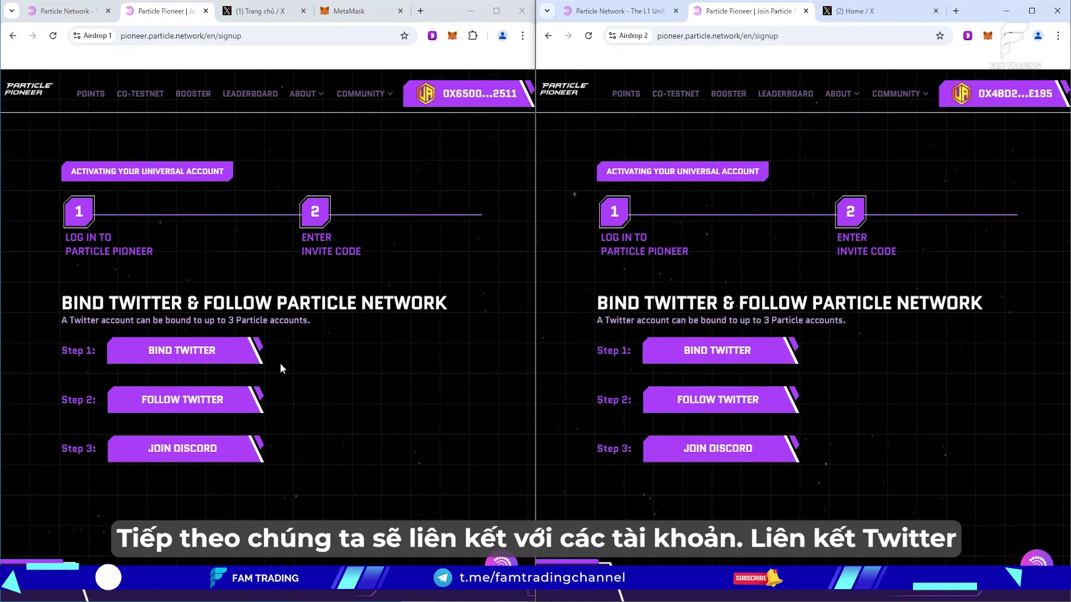
Bind Twitter in Airdrop 1 by logging in to X with the account password and authorizing Particle.Pioneer
left_click(242, 356)
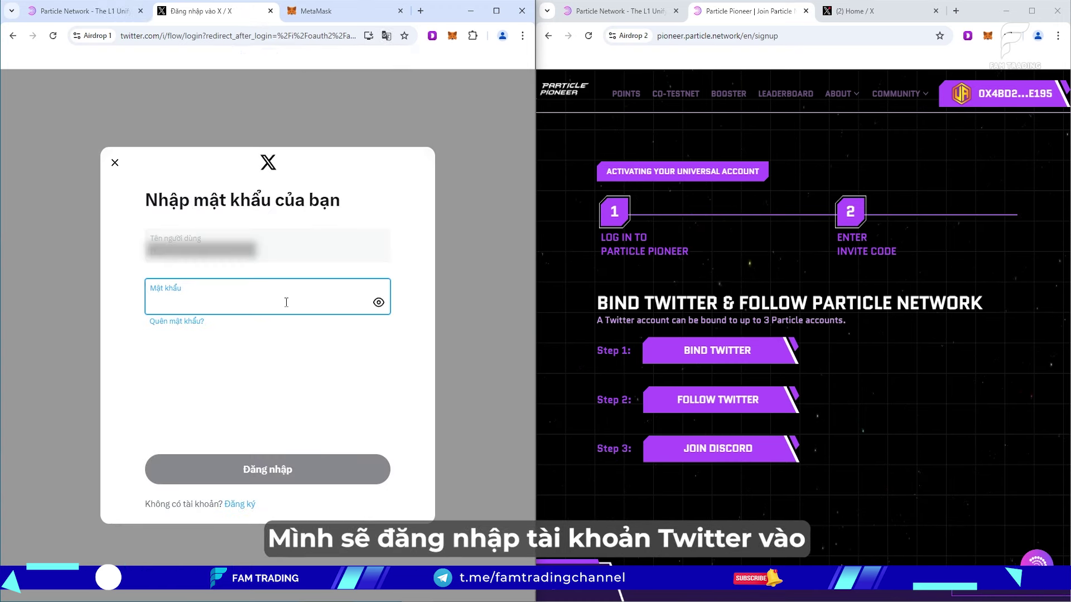
type("••••")
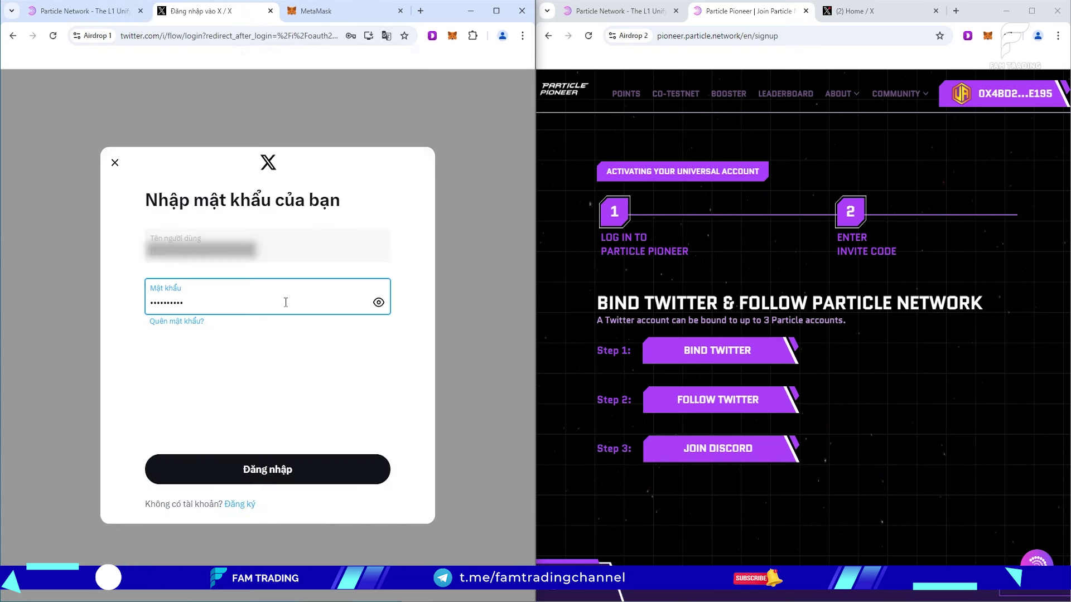
key("Return")
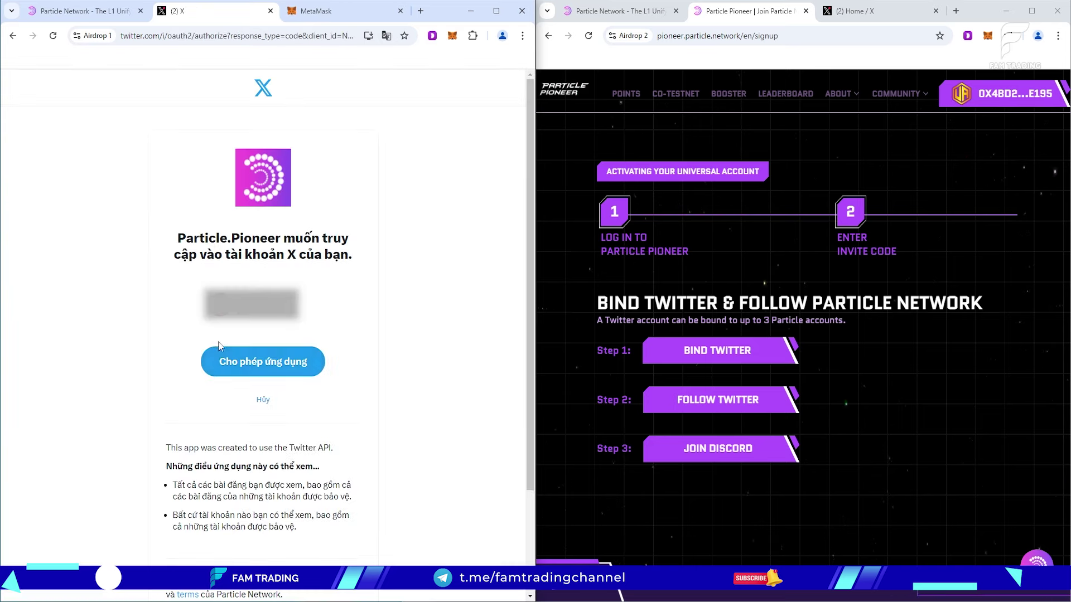
left_click(222, 355)
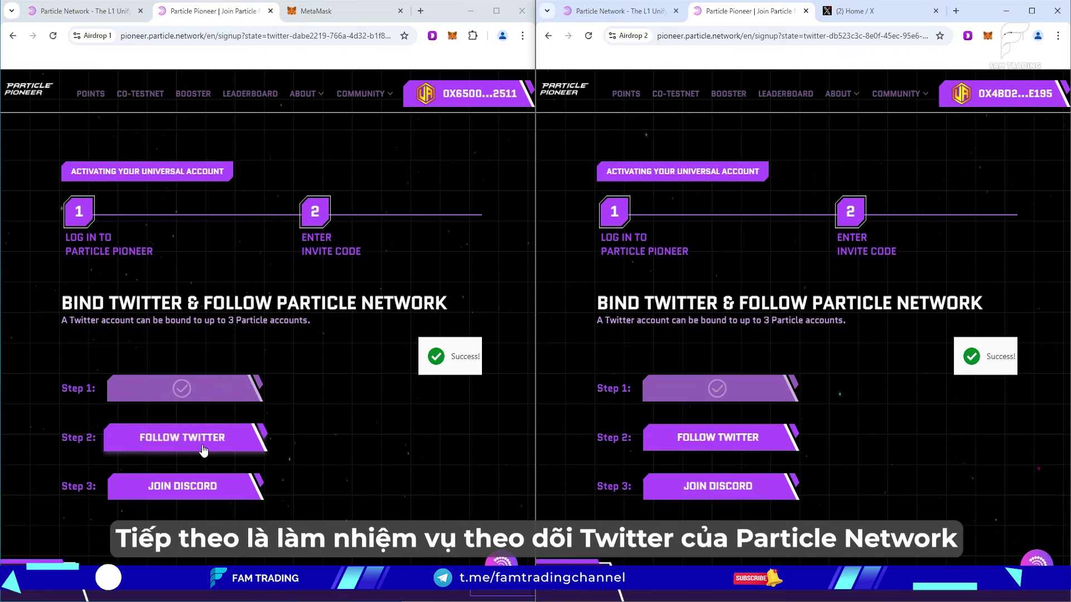
Complete the Follow Twitter task in both profiles by following Particle Network on X
left_click(202, 444)
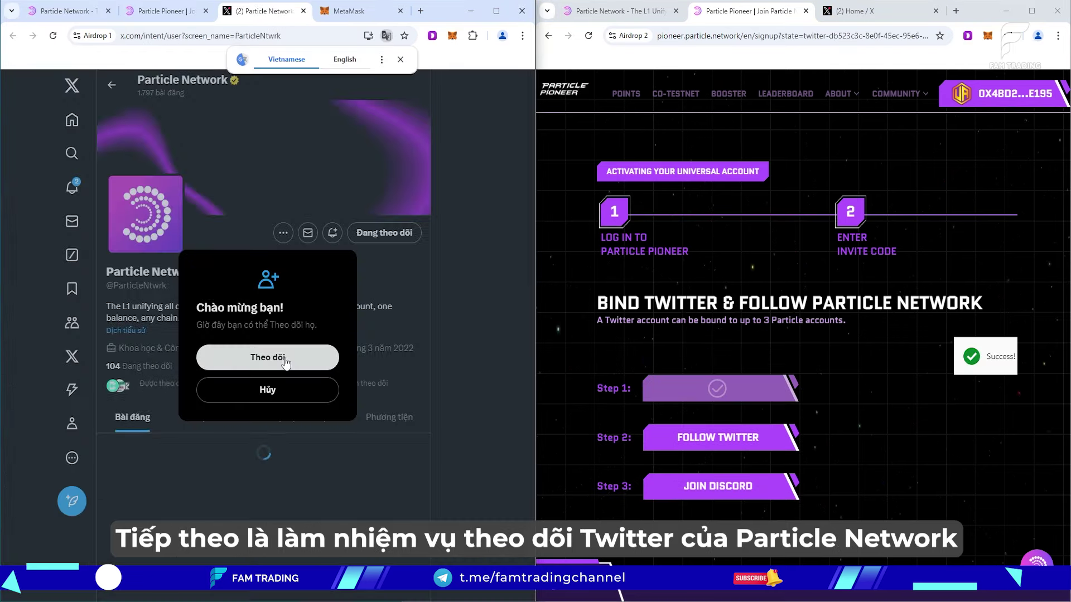
left_click(271, 358)
left_click(767, 442)
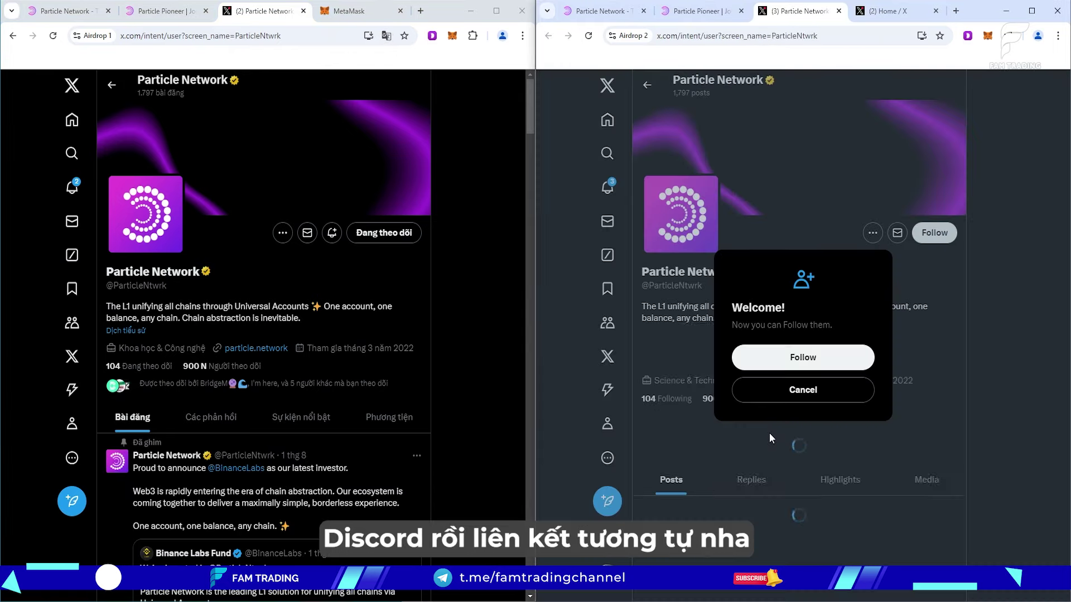
left_click(800, 358)
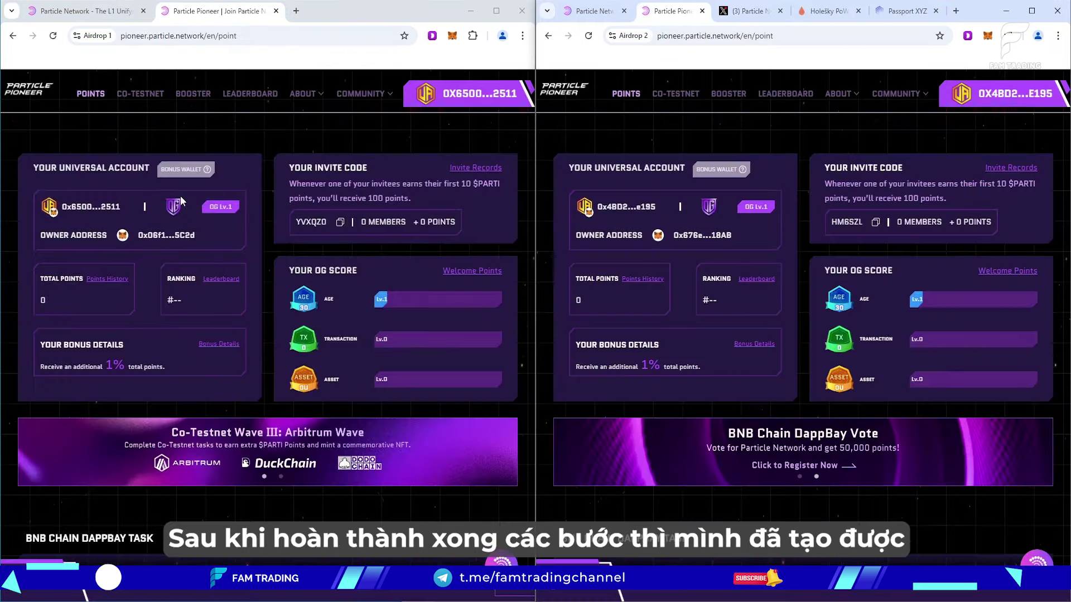
Look through the point-earning tasks on the Particle Pioneer points page in both profiles
scroll(366, 345, "down", 10)
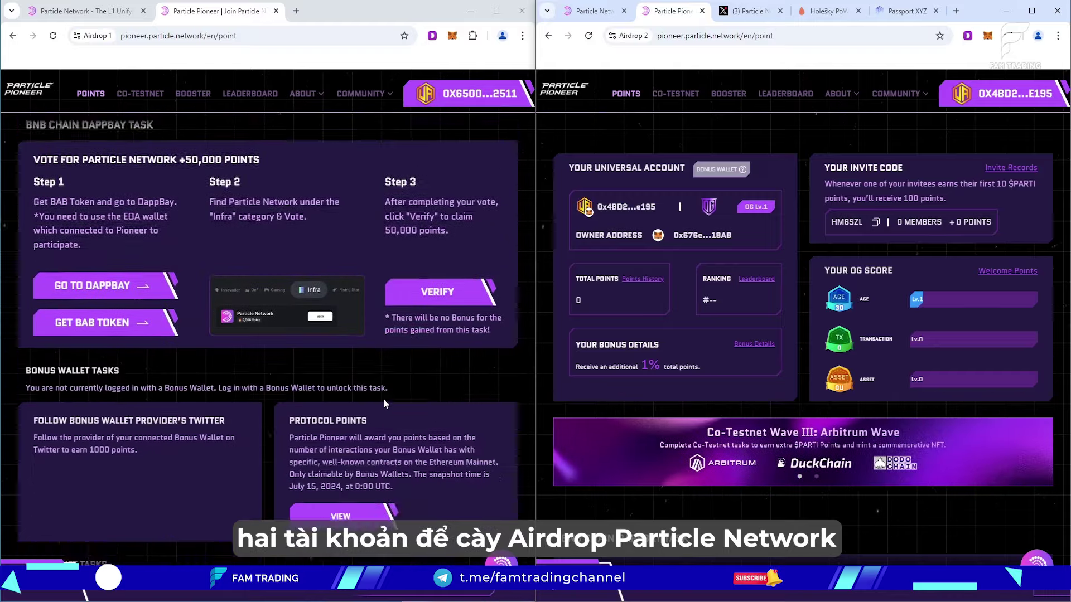
scroll(385, 401, "down", 12)
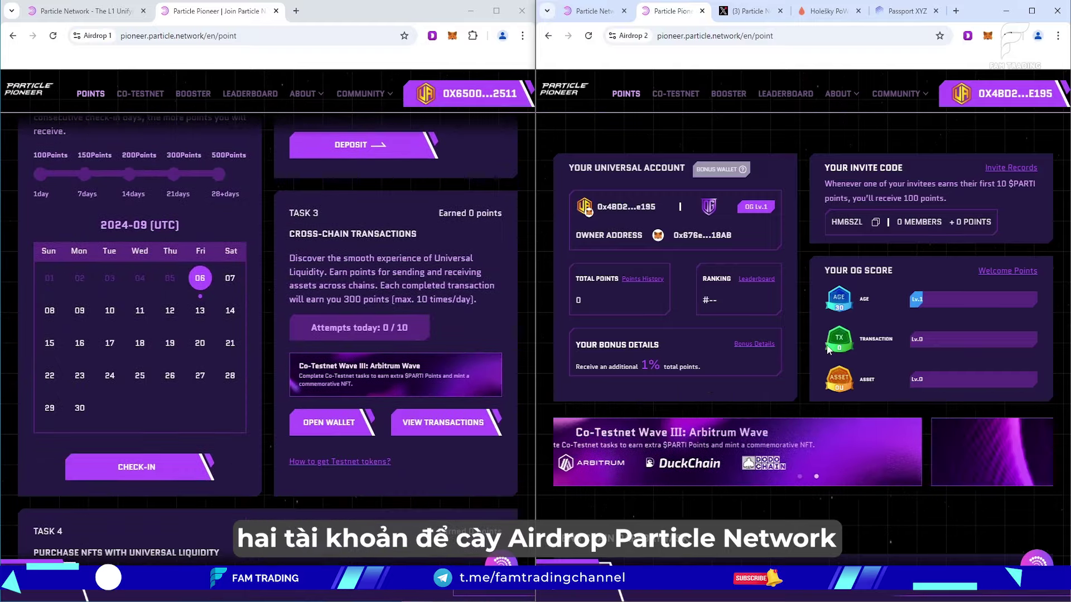
scroll(827, 337, "down", 2)
scroll(827, 339, "down", 3)
scroll(945, 475, "down", 5)
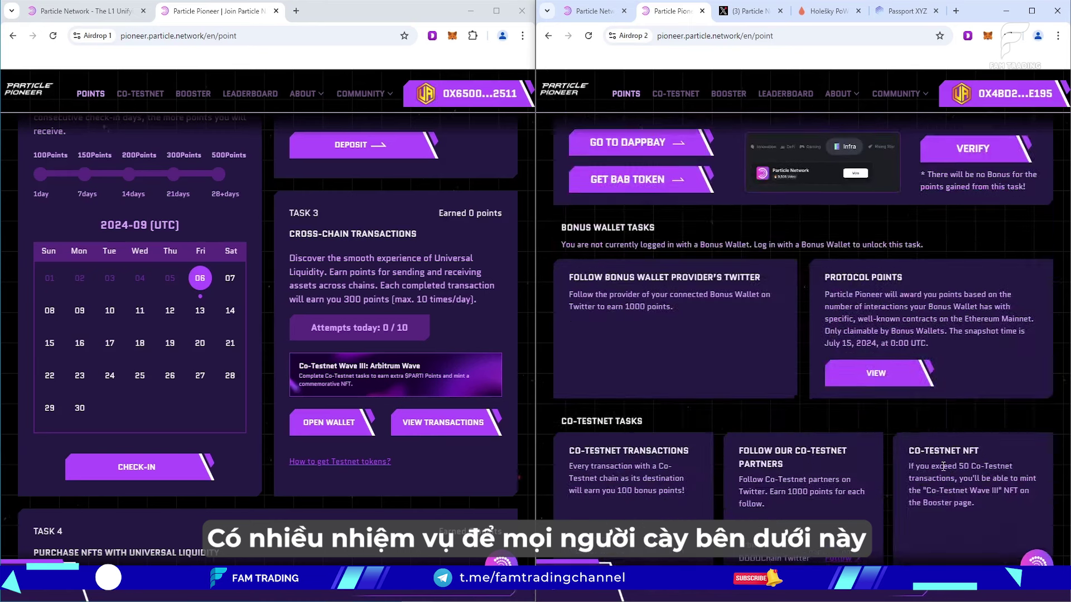